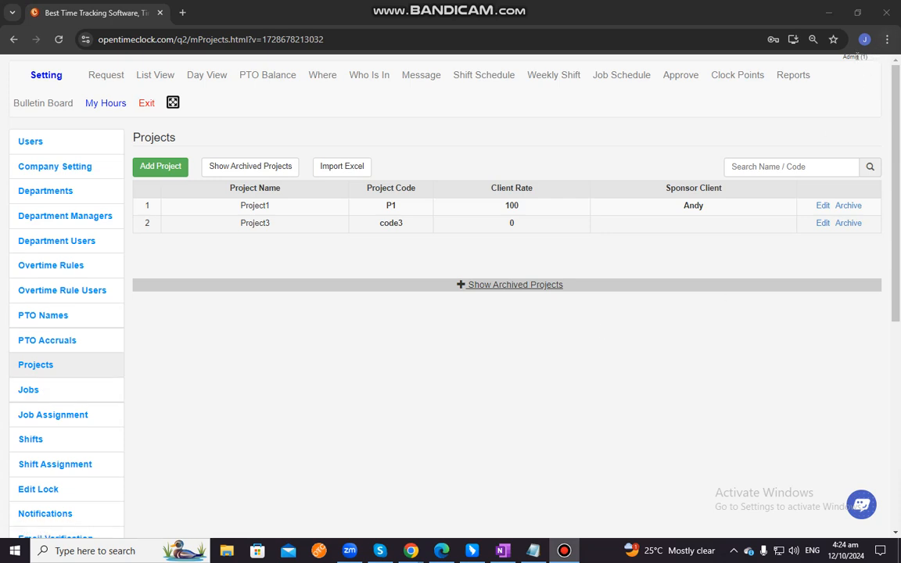
Step: Start a new project and name it "Sample Project"
{"action": "left_click", "coordinate": [845, 58]}
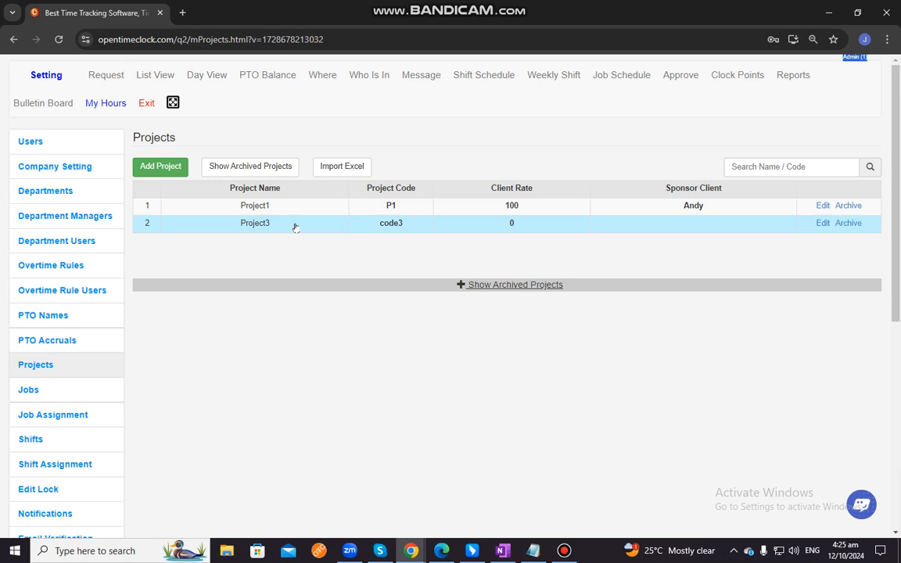
{"action": "left_click", "coordinate": [172, 169]}
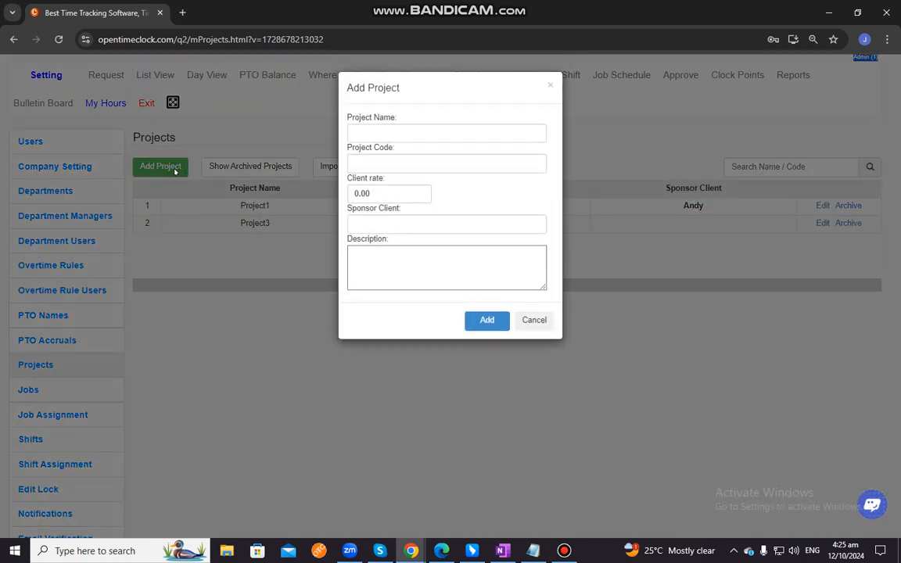
{"action": "left_click", "coordinate": [437, 134]}
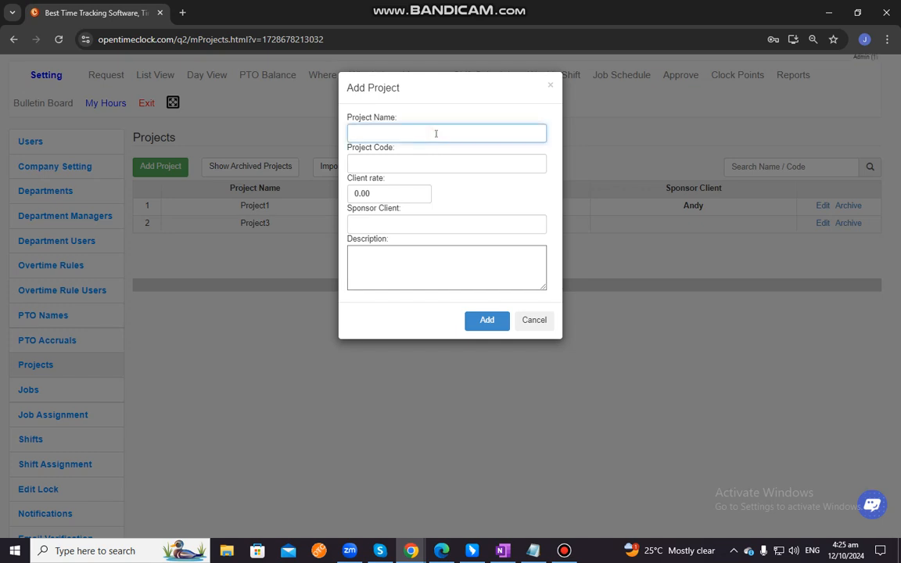
{"action": "type", "text": "Sampl"}
{"action": "type", "text": "ec"}
{"action": "key", "text": "BackSpace"}
{"action": "key", "text": "BackSpace"}
{"action": "type", "text": "Project"}
Step: Set the new project's code to SP1 and its client rate to 100
{"action": "left_click", "coordinate": [435, 162]}
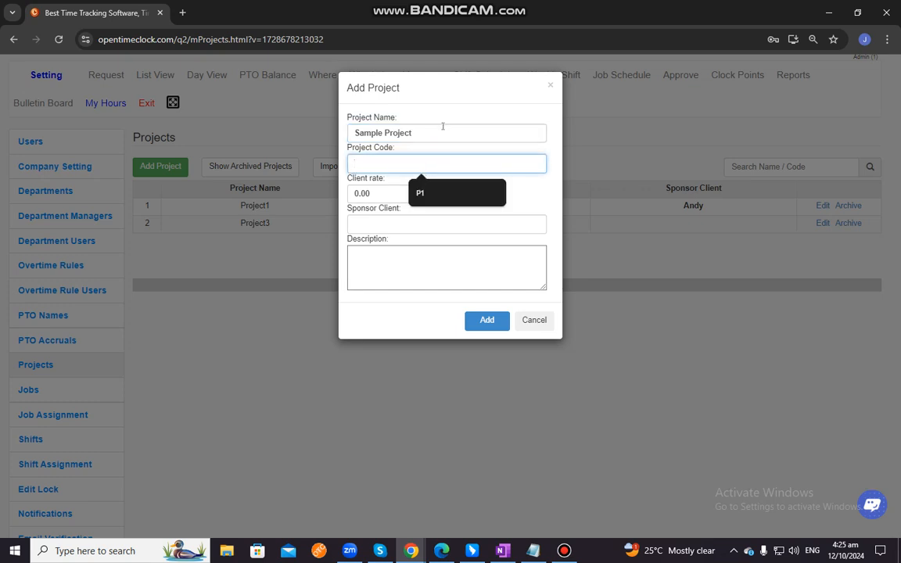
{"action": "left_click", "coordinate": [440, 133]}
{"action": "left_click", "coordinate": [431, 162]}
{"action": "triple_click", "coordinate": [426, 80]}
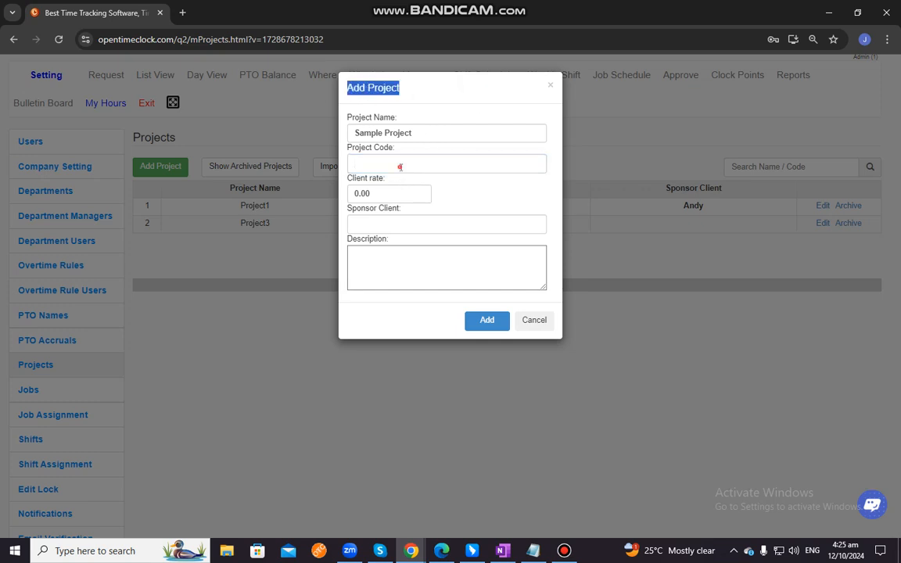
{"action": "left_click", "coordinate": [399, 167]}
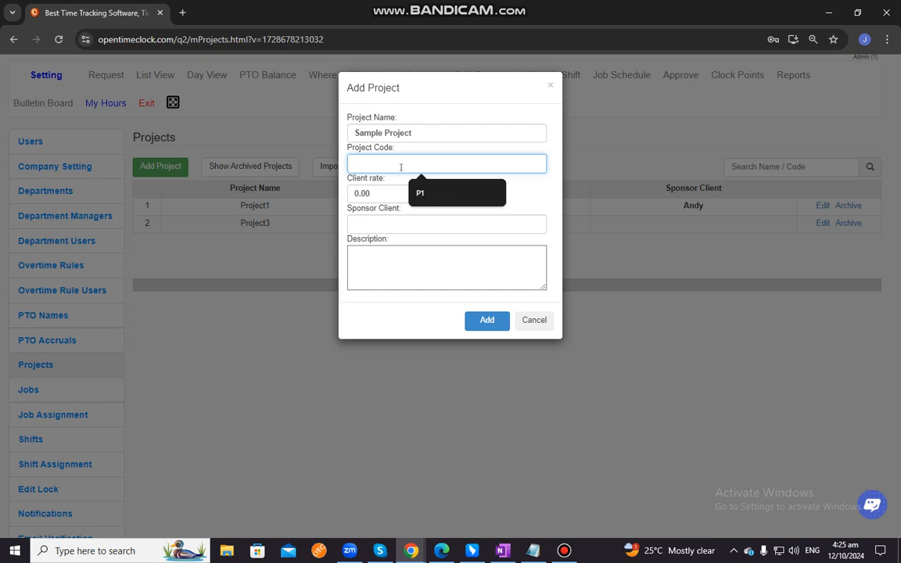
{"action": "type", "text": "SP"}
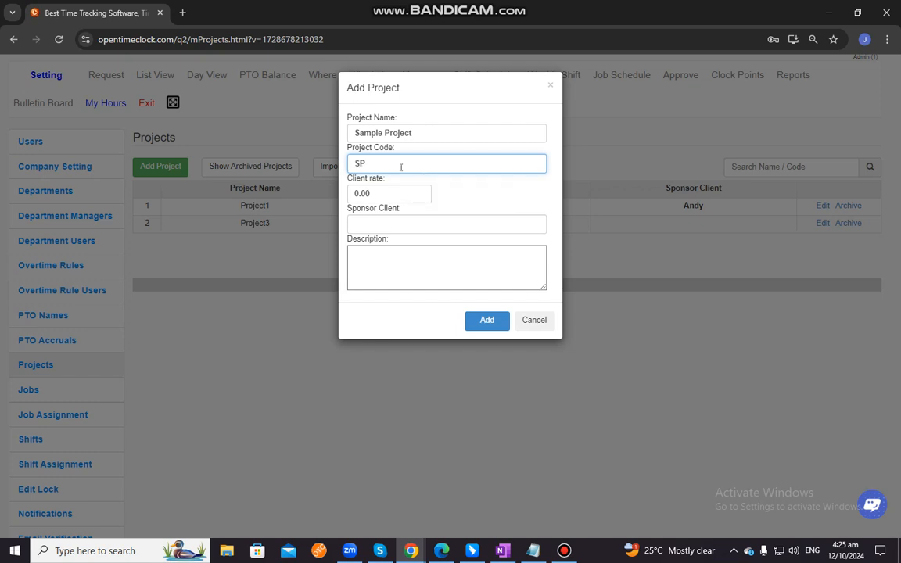
{"action": "type", "text": "1"}
{"action": "left_click", "coordinate": [401, 194]}
{"action": "key", "text": "BackSpace"}
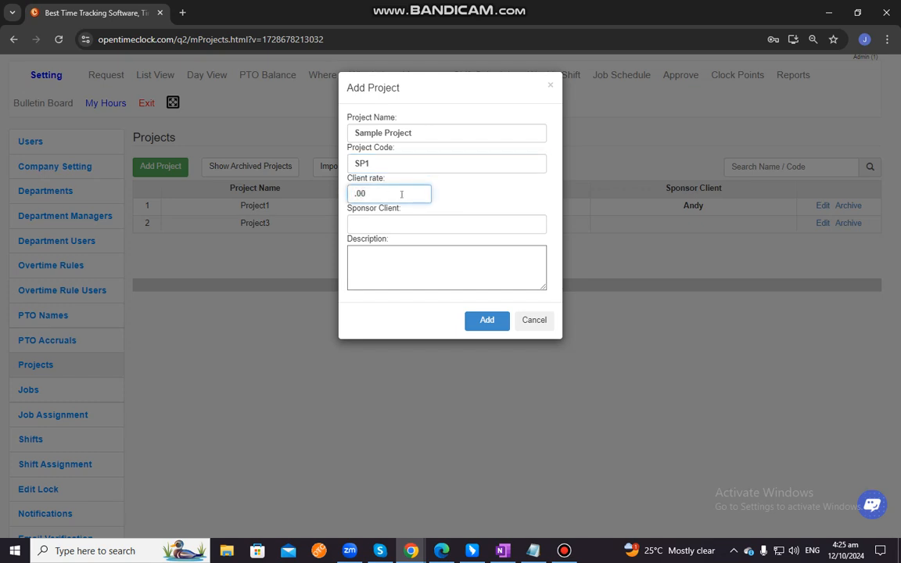
{"action": "type", "text": "100"}
Step: Enter the sponsor client's name and add the project with a blank description
{"action": "left_click", "coordinate": [373, 222]}
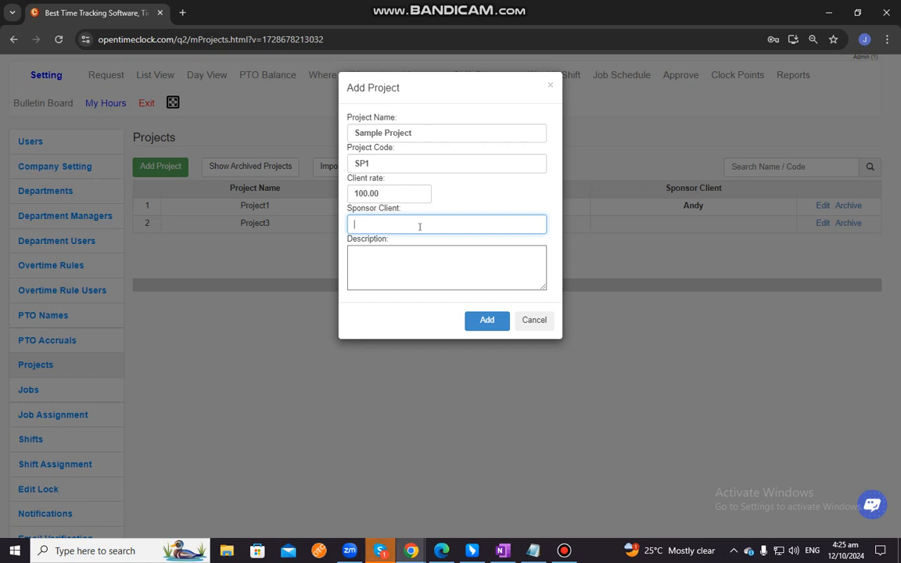
{"action": "type", "text": "Rosie"}
{"action": "left_click", "coordinate": [415, 261]}
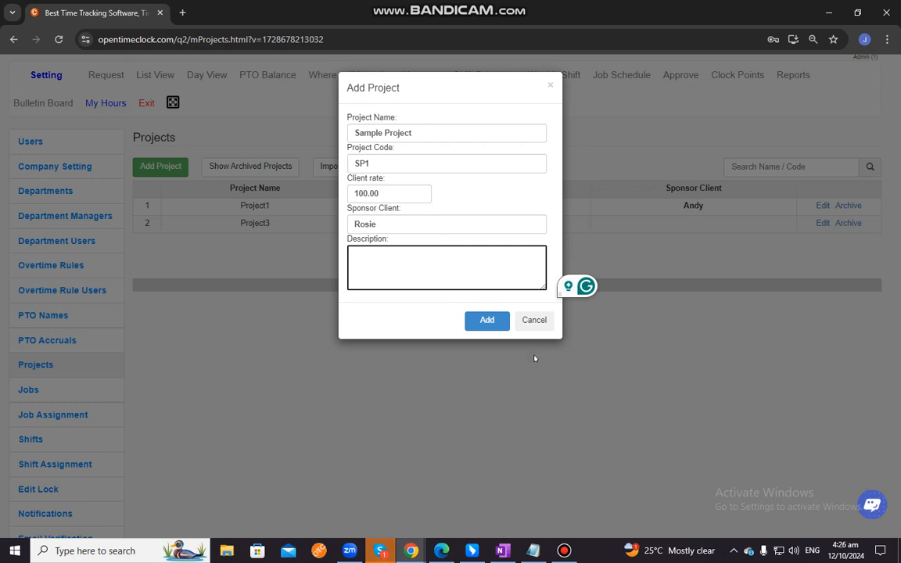
{"action": "left_click", "coordinate": [487, 320]}
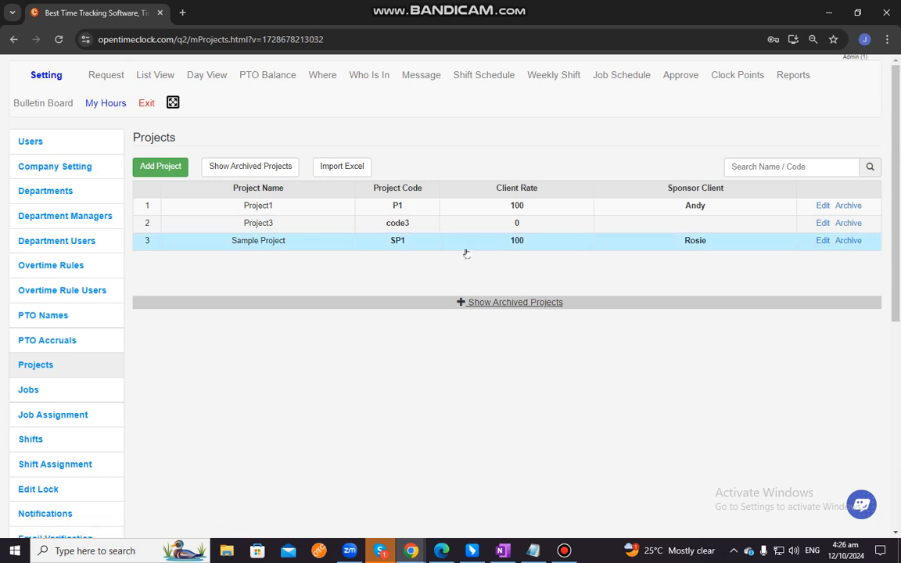
Step: Open Sample Project for editing, review each of its fields, and save it
{"action": "left_click", "coordinate": [823, 241]}
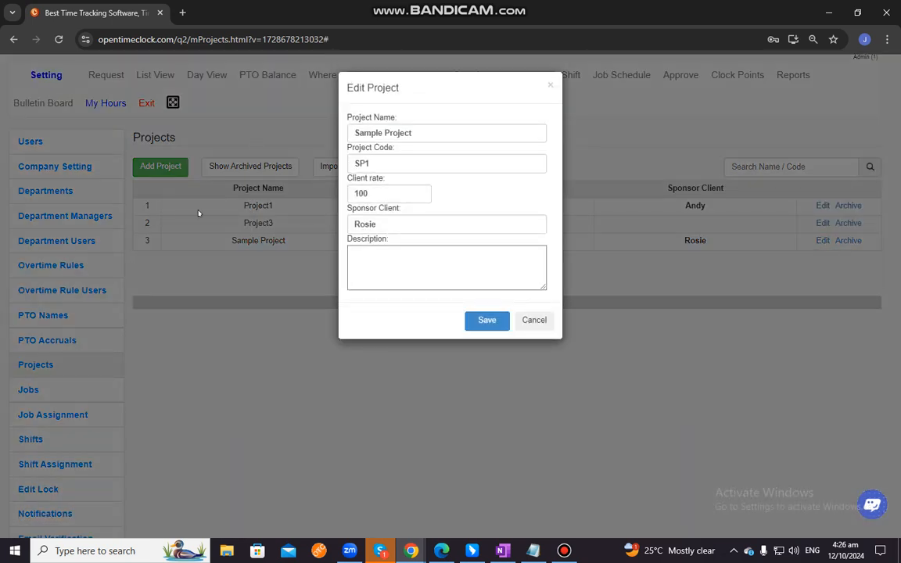
{"action": "left_click", "coordinate": [400, 137]}
{"action": "left_click", "coordinate": [407, 164]}
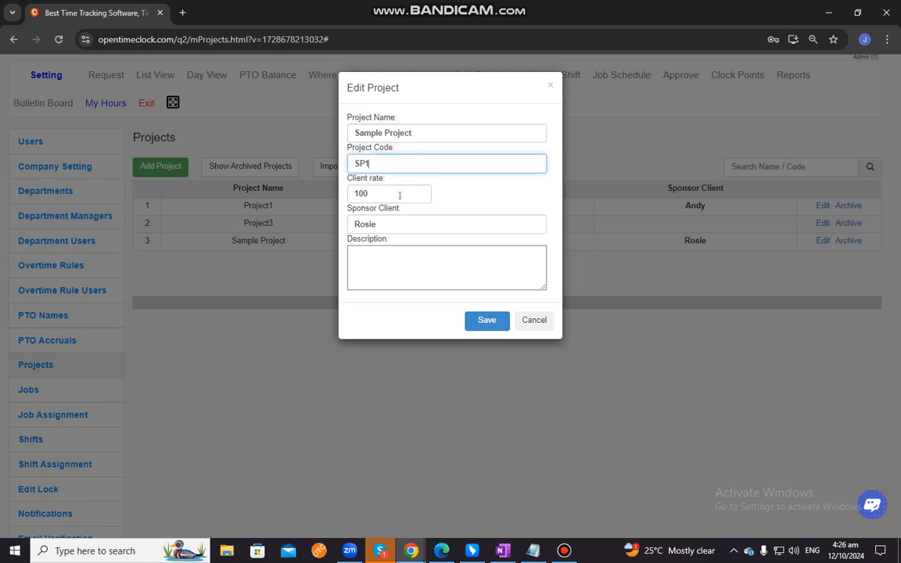
{"action": "left_click", "coordinate": [398, 194]}
{"action": "left_click", "coordinate": [491, 227]}
{"action": "left_click", "coordinate": [471, 284]}
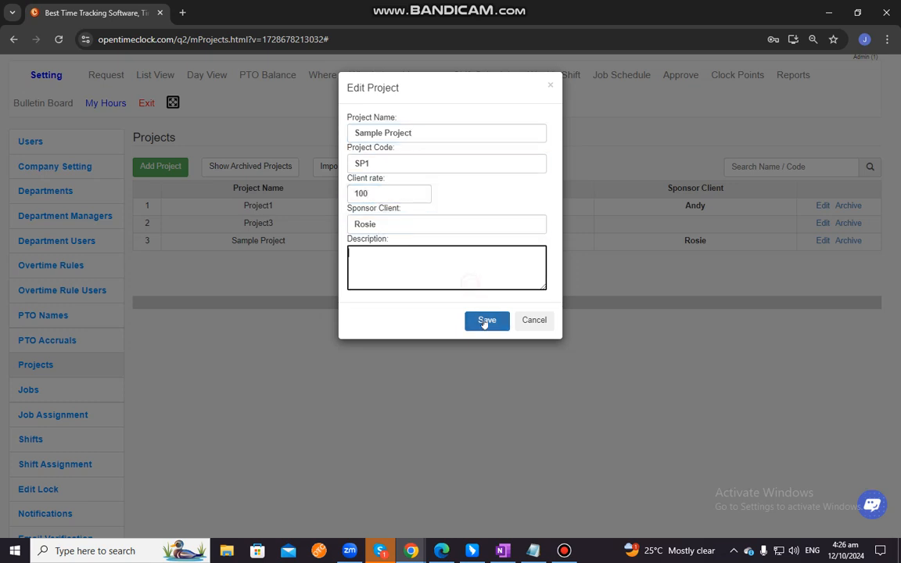
{"action": "left_click", "coordinate": [487, 319]}
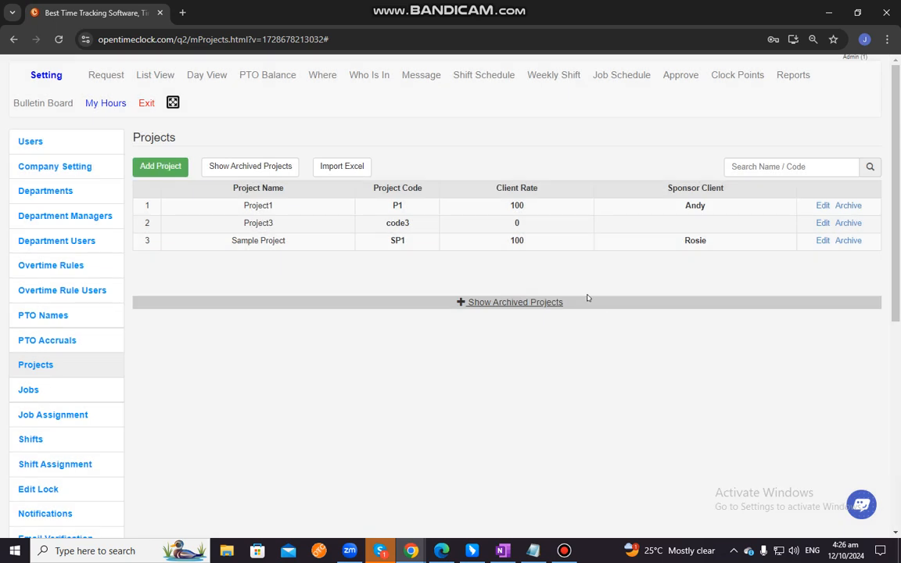
Step: Archive Sample Project and restore it from the list of archived projects
{"action": "left_click", "coordinate": [848, 241]}
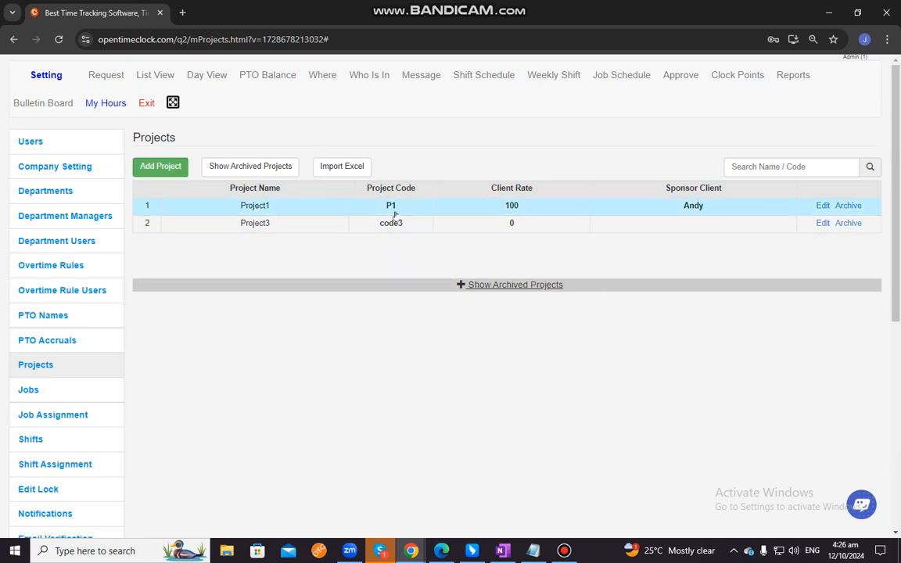
{"action": "left_click", "coordinate": [552, 285]}
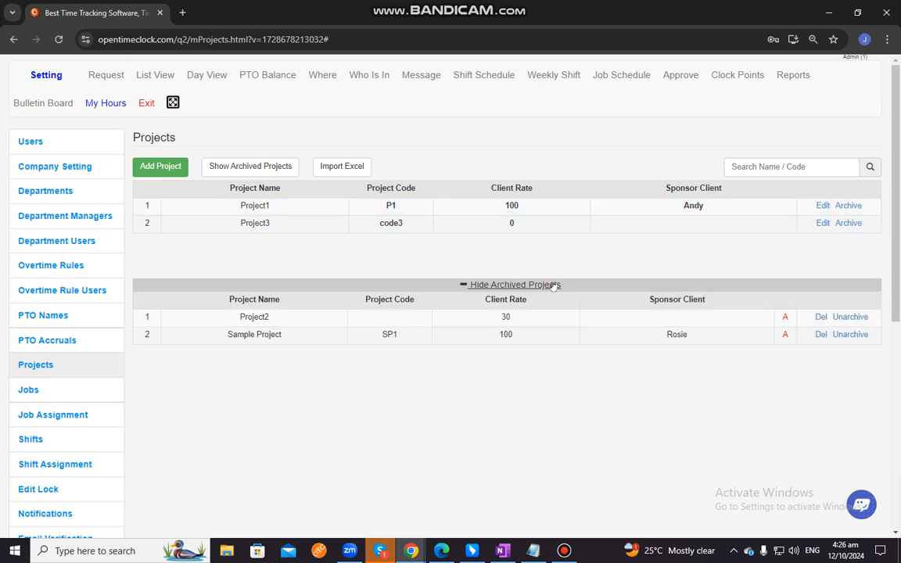
{"action": "left_click", "coordinate": [844, 336]}
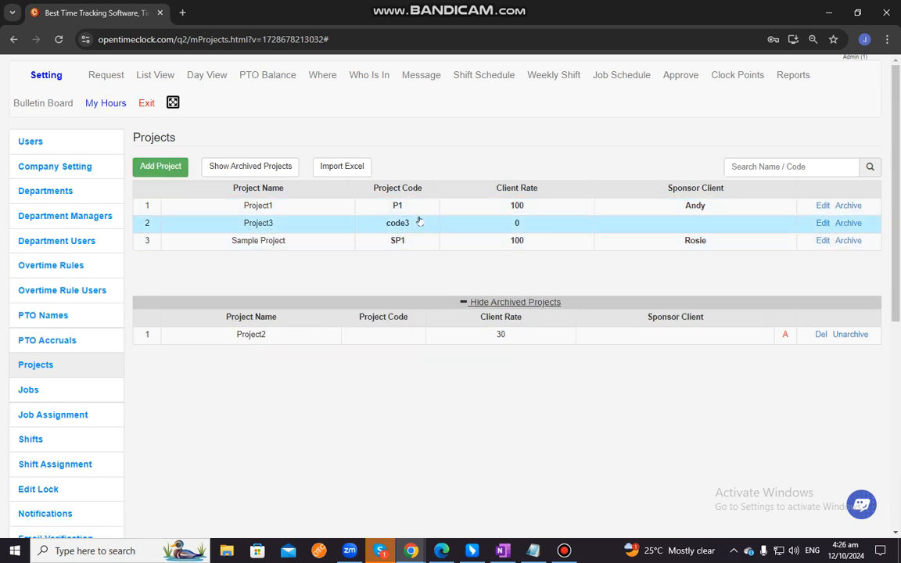
Step: Examine the Excel import option for projects, including its file chooser, and close it without importing a file
{"action": "left_click", "coordinate": [354, 167]}
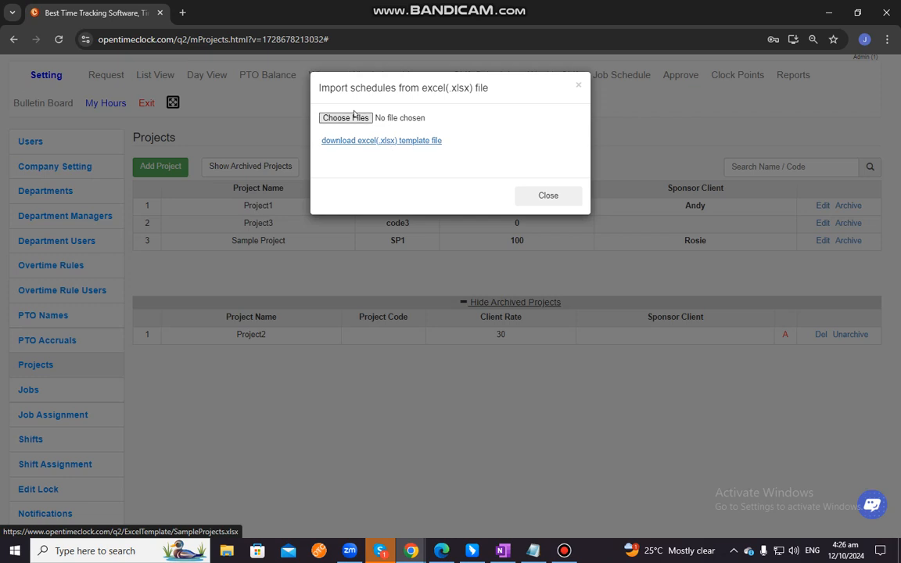
{"action": "left_click", "coordinate": [353, 118]}
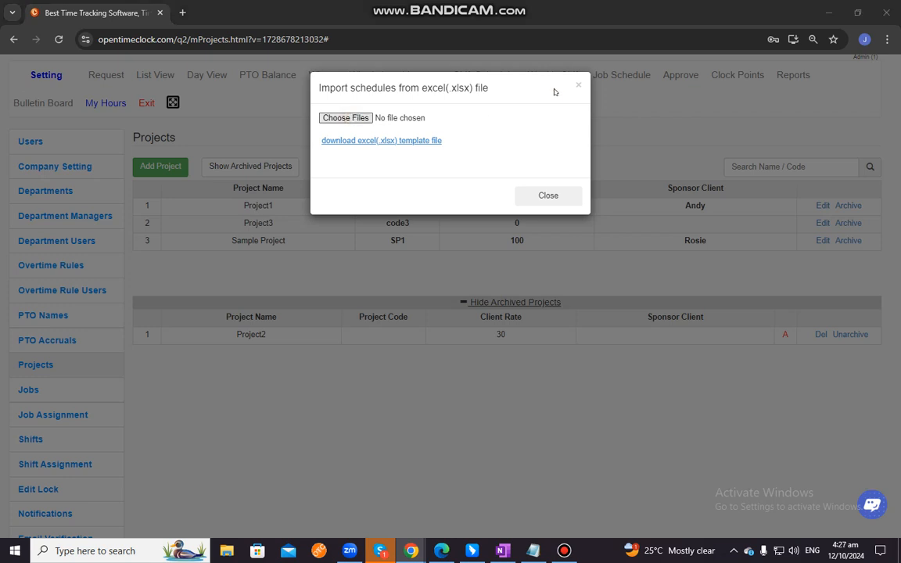
{"action": "key", "text": "Escape"}
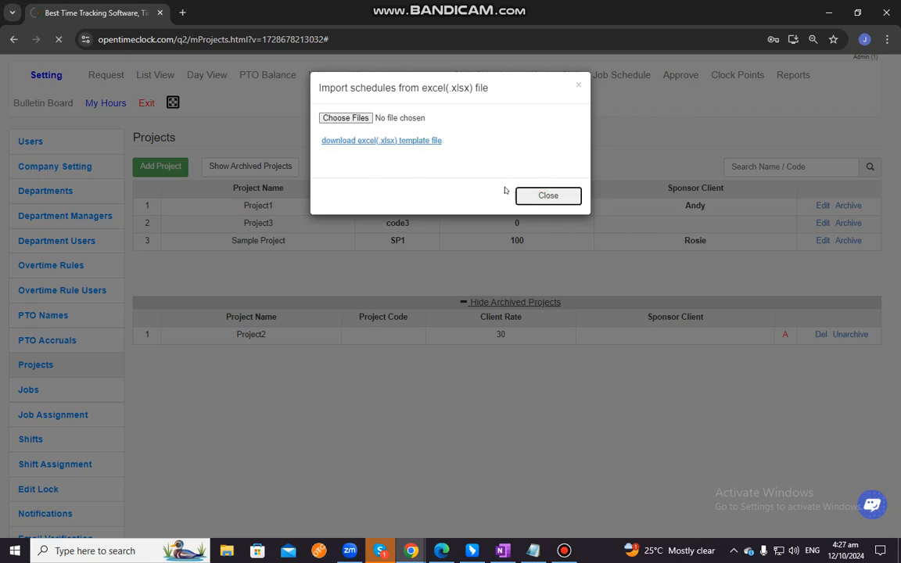
{"action": "left_click", "coordinate": [551, 196]}
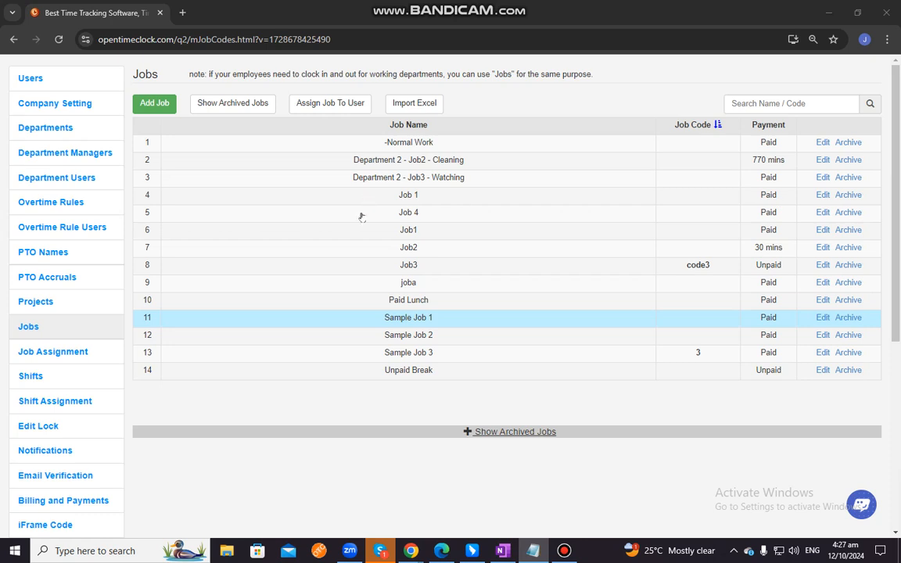
Step: Start a new paid job named "Sample Job" on the Jobs page, leaving its job code blank
{"action": "left_click_drag", "start_coordinate": [208, 137], "coordinate": [596, 140]}
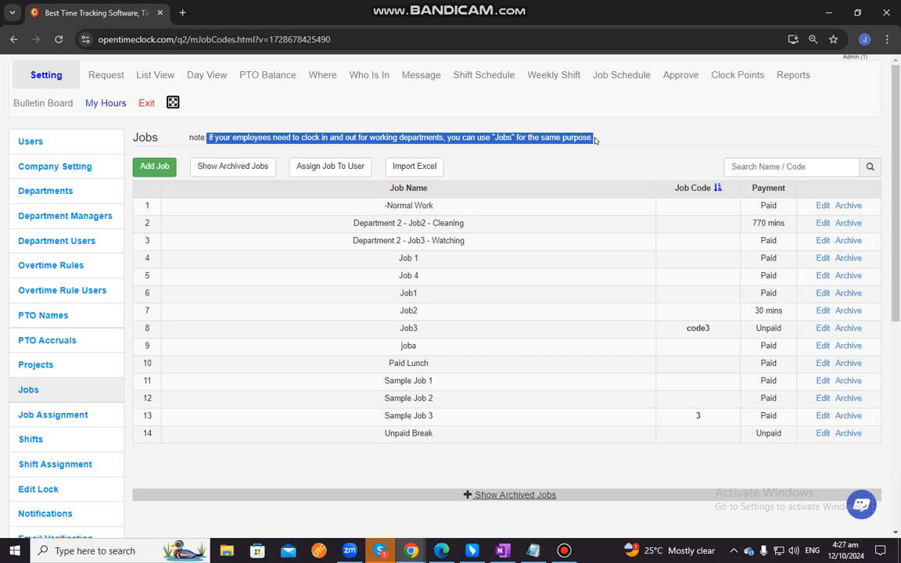
{"action": "left_click", "coordinate": [594, 140]}
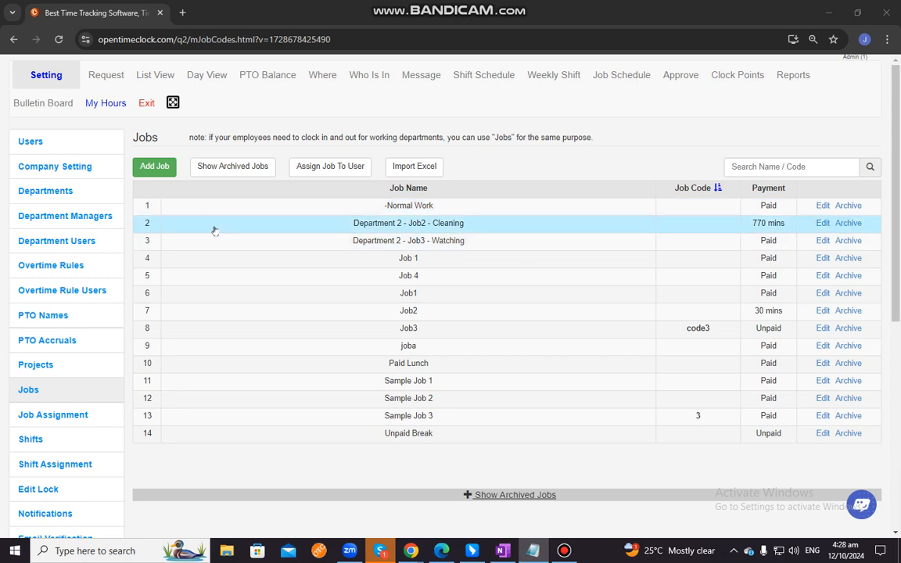
{"action": "left_click", "coordinate": [154, 168]}
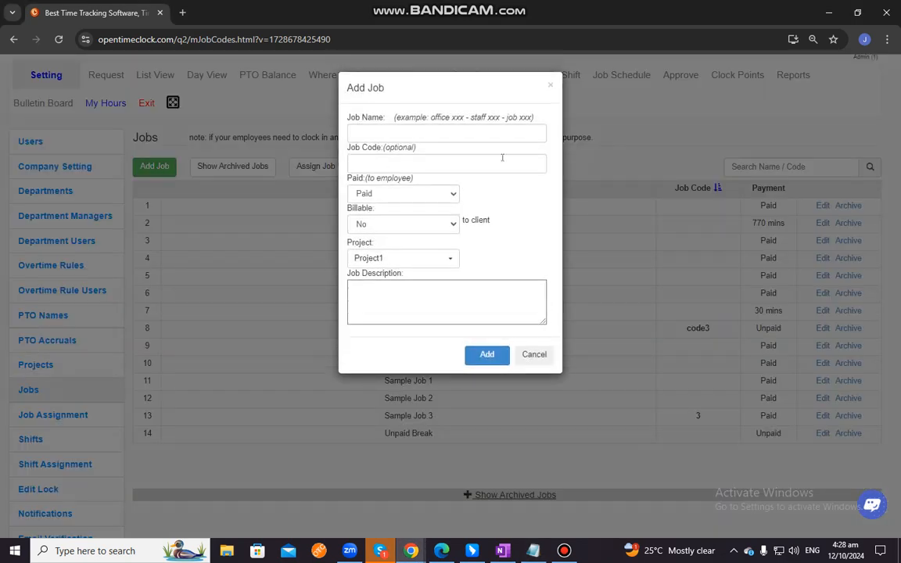
{"action": "left_click", "coordinate": [488, 133]}
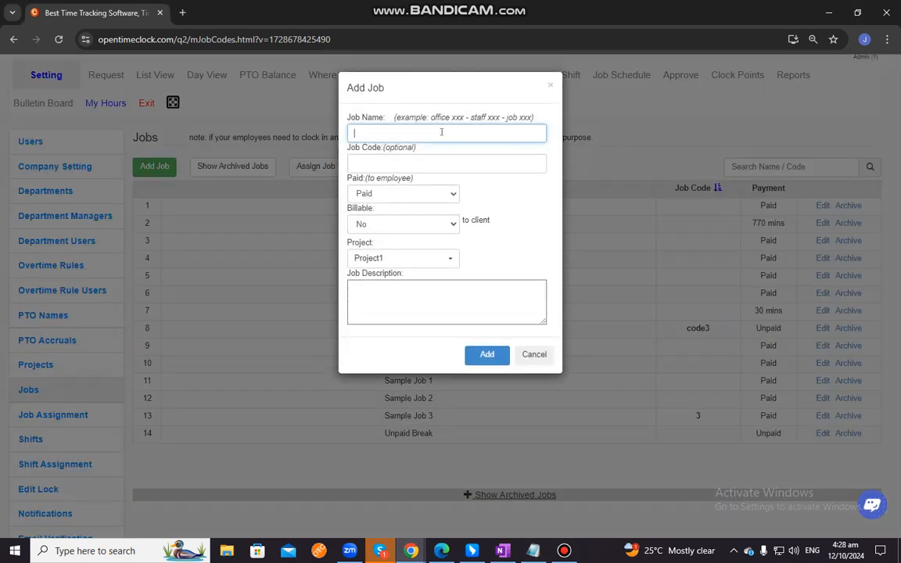
{"action": "type", "text": "Sample Job"}
{"action": "left_click", "coordinate": [457, 159]}
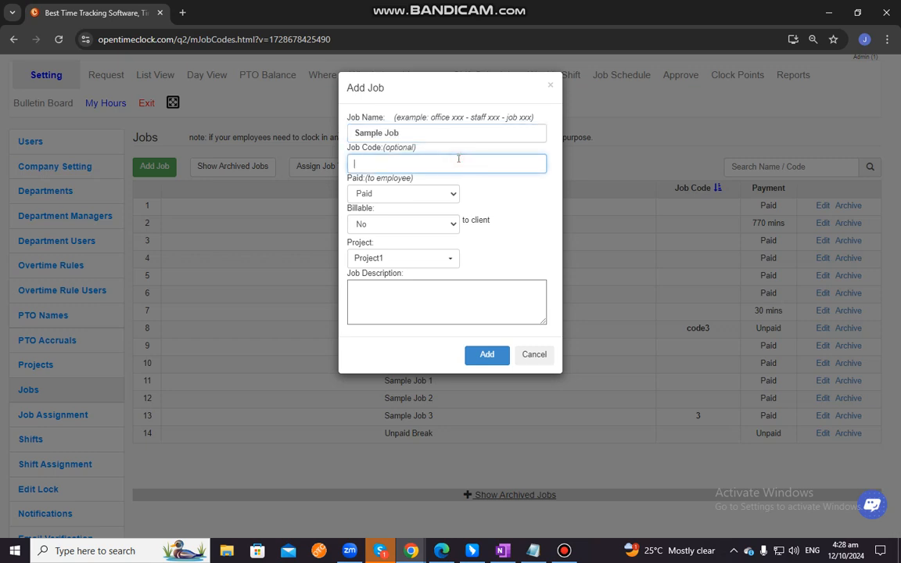
{"action": "left_click", "coordinate": [415, 199]}
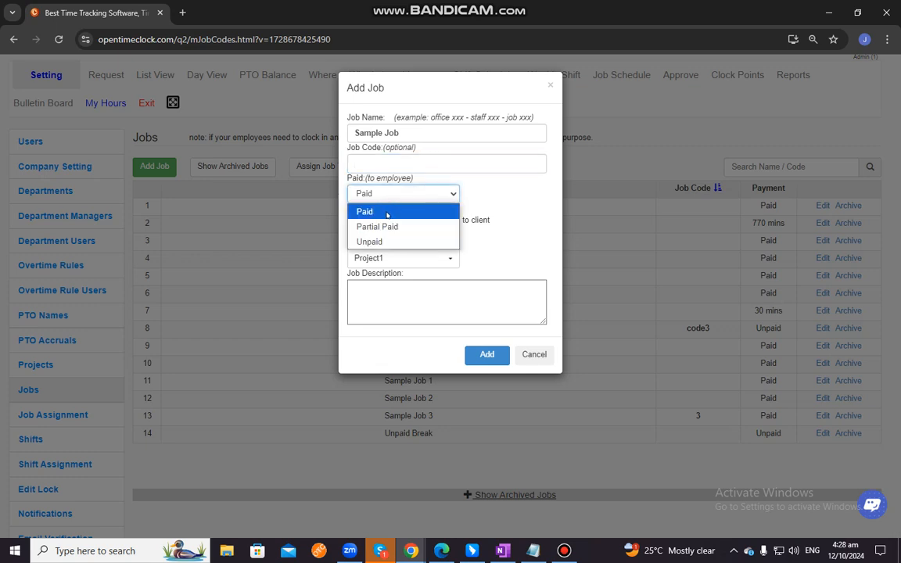
{"action": "left_click", "coordinate": [533, 188]}
Step: Make the new job billable to the client with a client rate of 100
{"action": "left_click", "coordinate": [390, 224]}
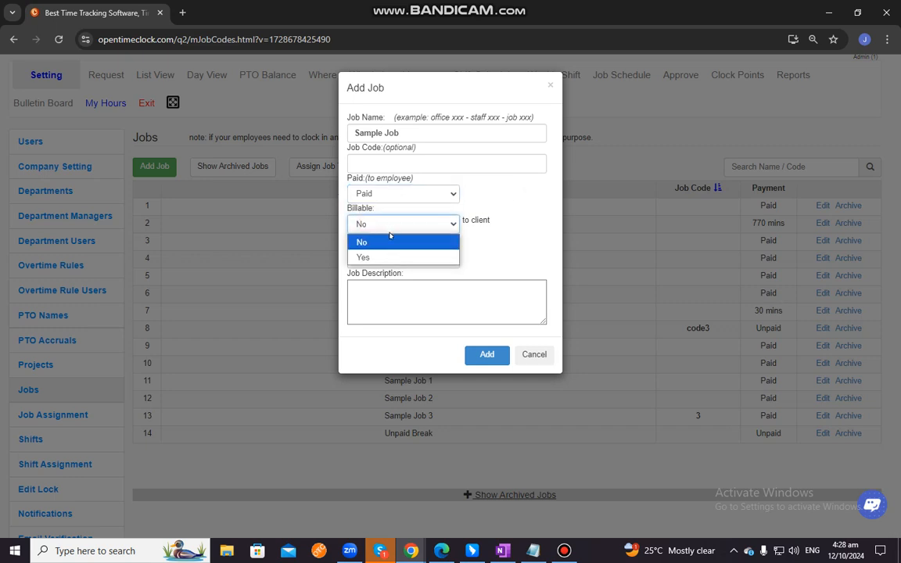
{"action": "left_click", "coordinate": [494, 226]}
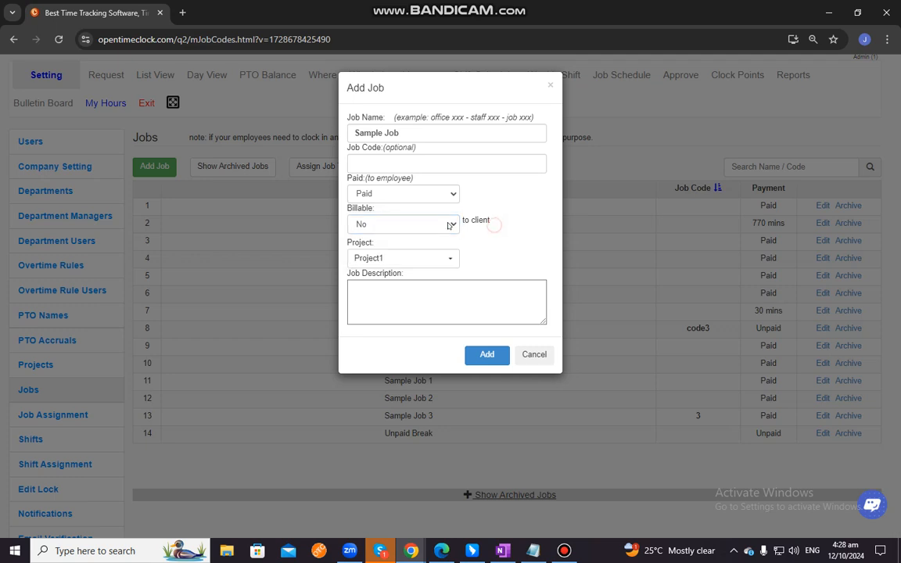
{"action": "left_click", "coordinate": [449, 226]}
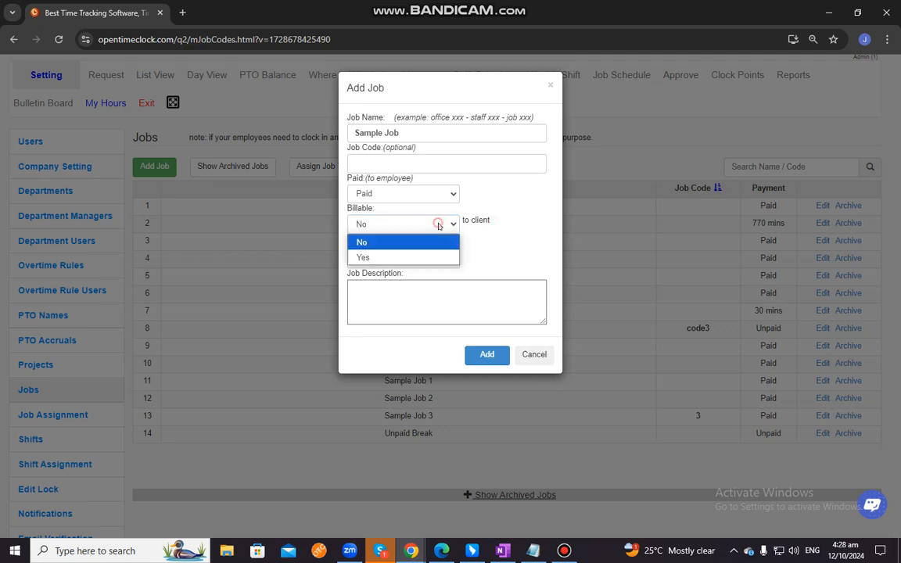
{"action": "left_click", "coordinate": [389, 258]}
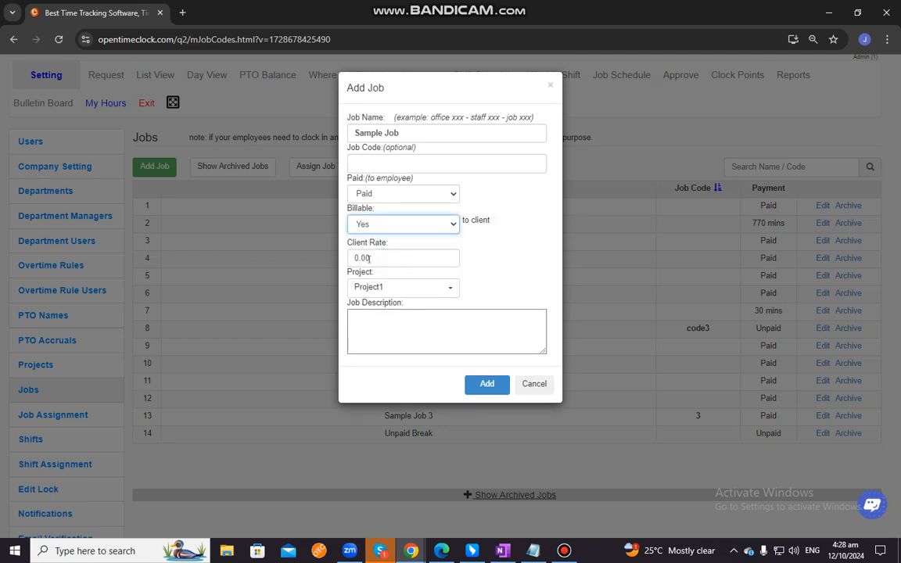
{"action": "left_click", "coordinate": [357, 258]}
{"action": "key", "text": "BackSpace"}
{"action": "type", "text": "100"}
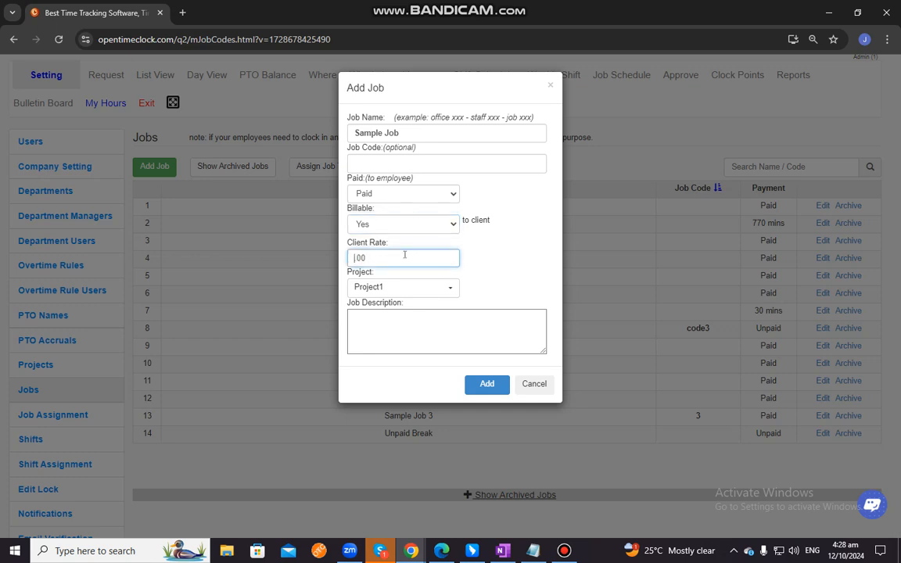
Step: Assign the new job to Sample Project, leaving the job description blank
{"action": "left_click", "coordinate": [431, 288]}
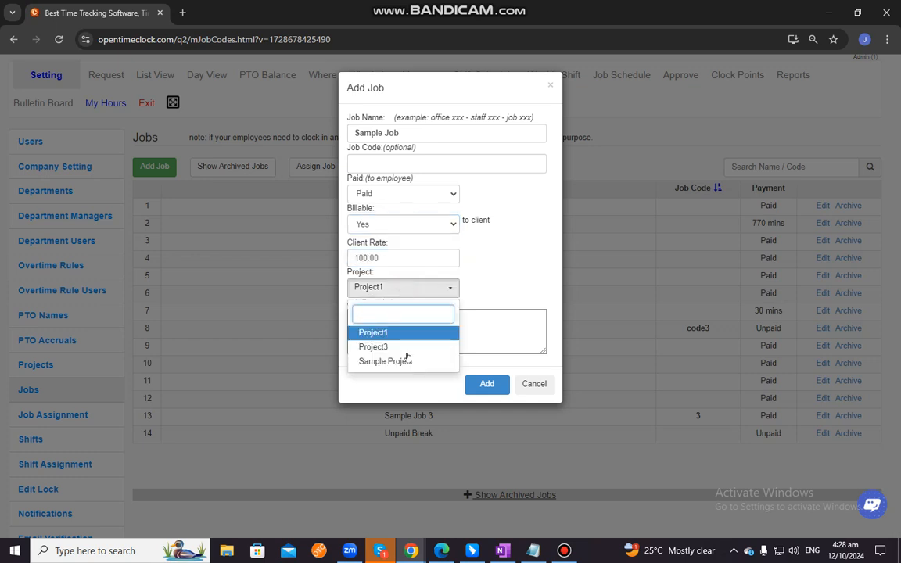
{"action": "left_click", "coordinate": [410, 288]}
{"action": "left_click", "coordinate": [409, 288]}
{"action": "left_click", "coordinate": [405, 362]}
{"action": "left_click", "coordinate": [420, 315]}
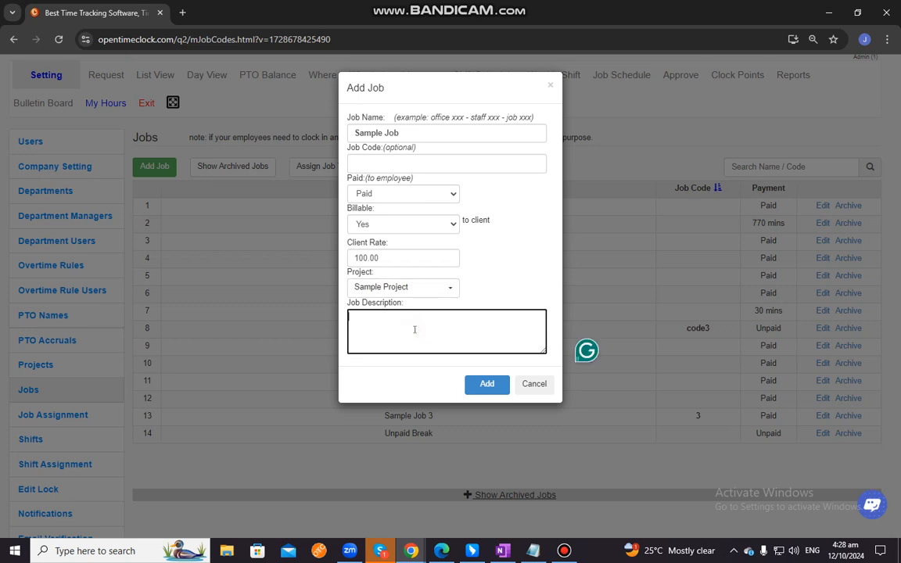
Step: Add the new Sample Job with the entered settings and review it in the jobs list
{"action": "left_click", "coordinate": [483, 387]}
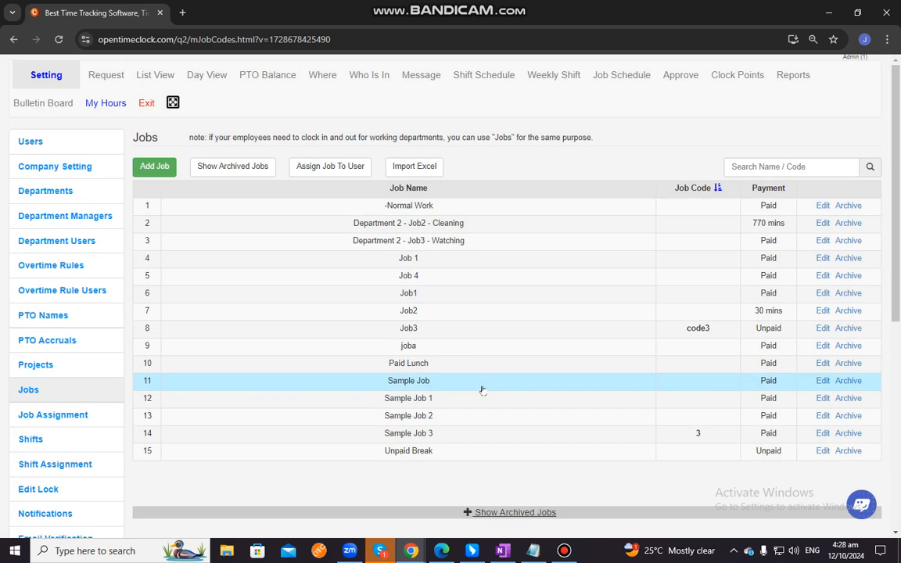
{"action": "scroll", "coordinate": [589, 412], "scroll_direction": "down", "scroll_amount": 2}
{"action": "scroll", "coordinate": [440, 391], "scroll_direction": "up", "scroll_amount": 1}
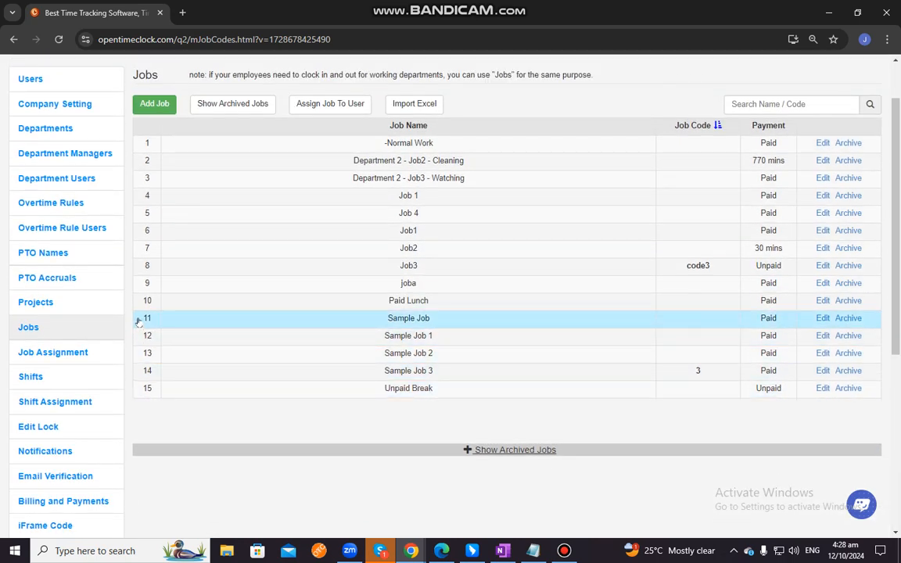
Step: Open the edit form of Sample Job 1 to view its settings and close it without saving
{"action": "scroll", "coordinate": [617, 400], "scroll_direction": "up", "scroll_amount": 1}
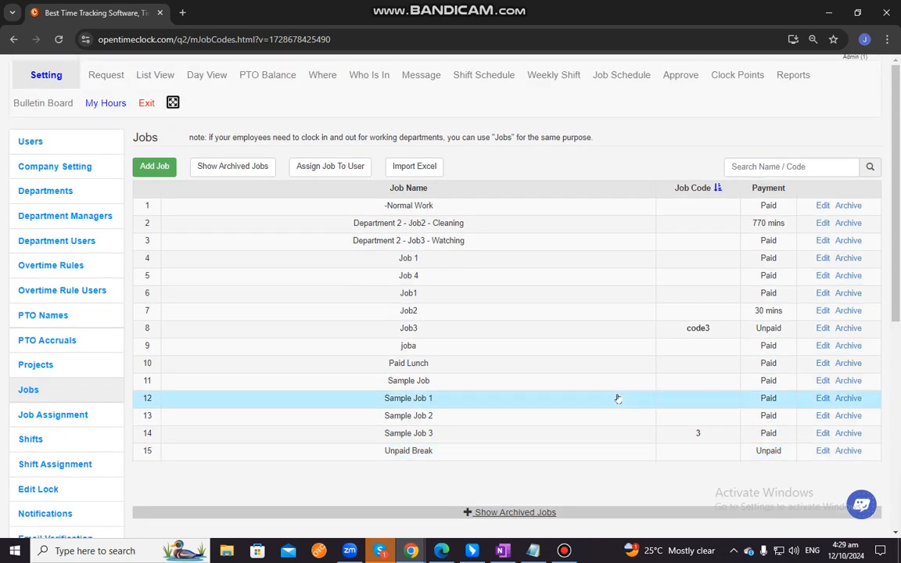
{"action": "left_click", "coordinate": [822, 398]}
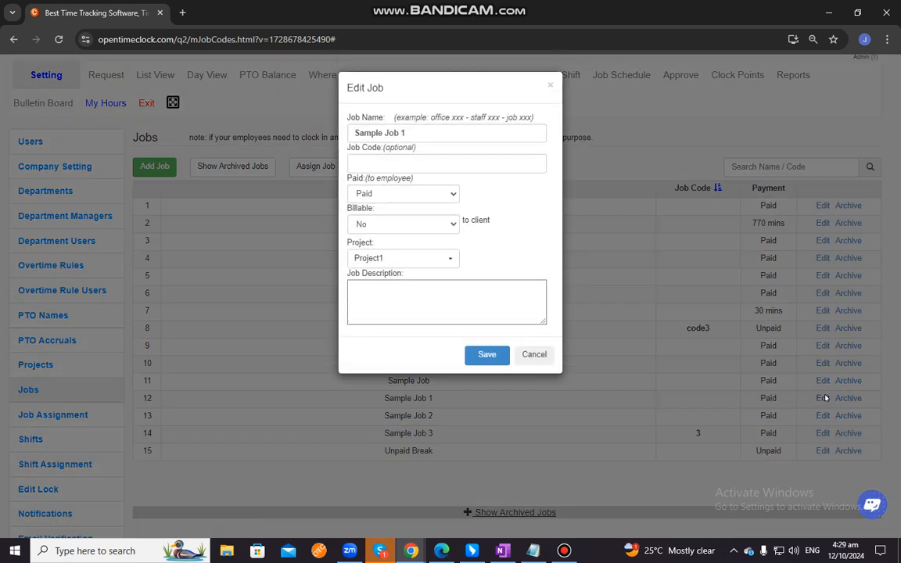
{"action": "left_click", "coordinate": [530, 356]}
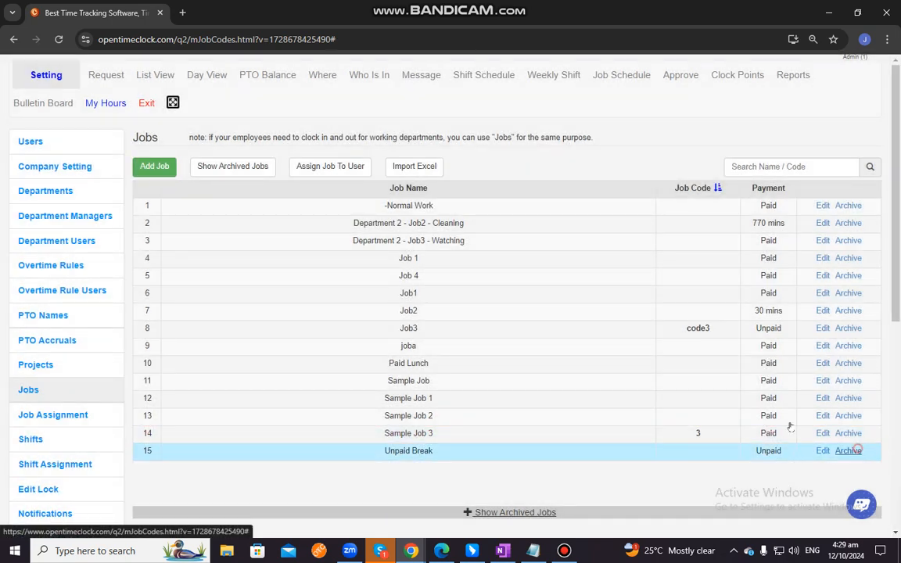
Step: Archive the Unpaid Break job and show the archived jobs list
{"action": "left_click", "coordinate": [853, 450]}
{"action": "scroll", "coordinate": [659, 394], "scroll_direction": "down", "scroll_amount": 2}
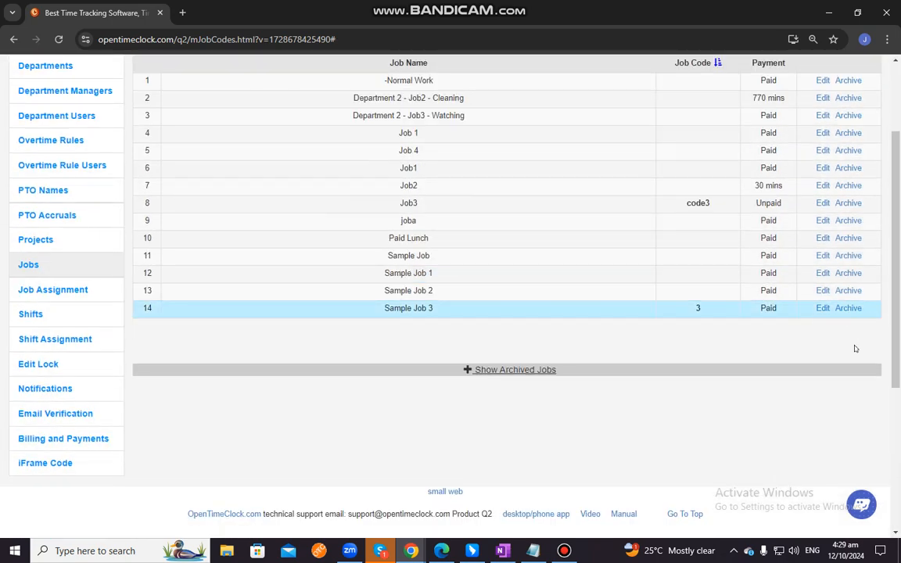
{"action": "left_click", "coordinate": [521, 372]}
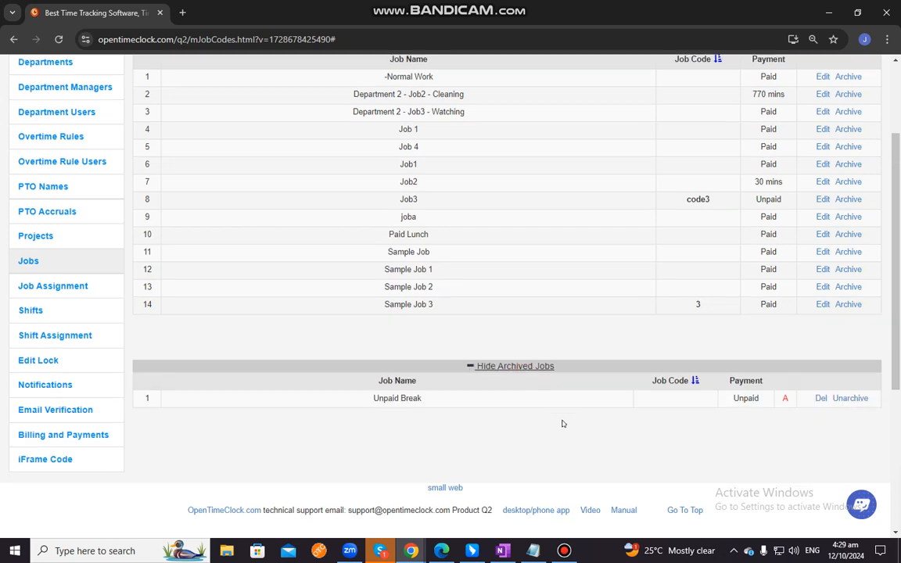
{"action": "scroll", "coordinate": [504, 377], "scroll_direction": "down", "scroll_amount": 1}
{"action": "scroll", "coordinate": [511, 377], "scroll_direction": "up", "scroll_amount": 1}
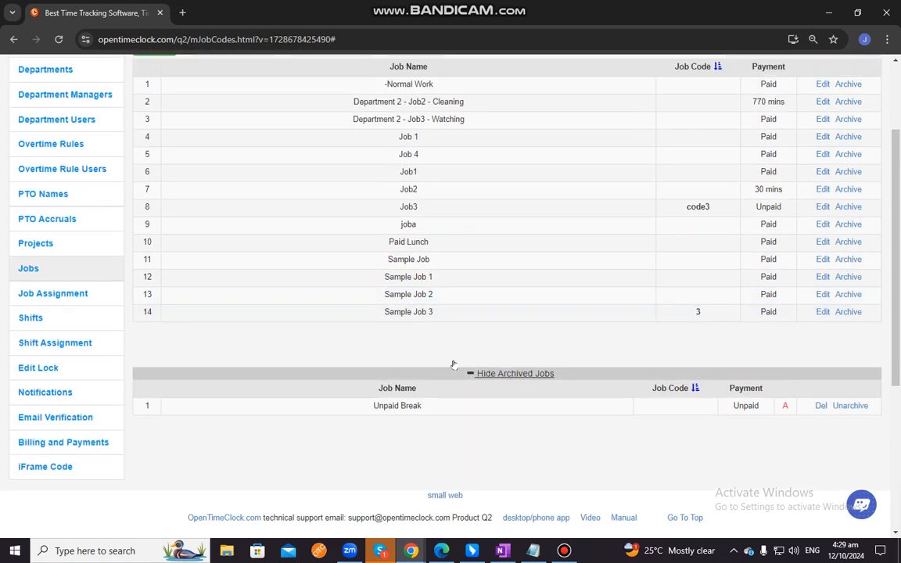
{"action": "scroll", "coordinate": [453, 364], "scroll_direction": "up", "scroll_amount": 1}
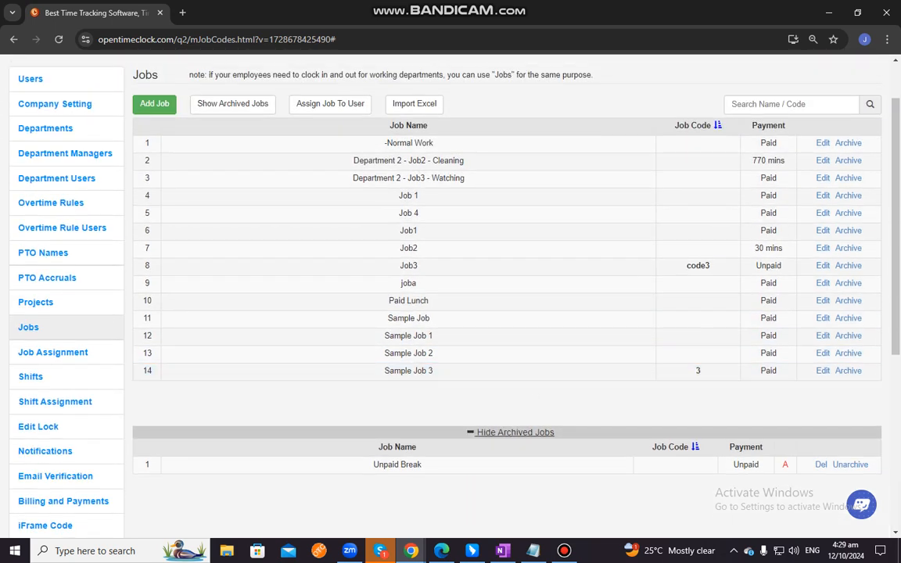
Step: Unarchive the Unpaid Break job and archive it again
{"action": "left_click", "coordinate": [845, 466]}
{"action": "scroll", "coordinate": [796, 447], "scroll_direction": "down", "scroll_amount": 2}
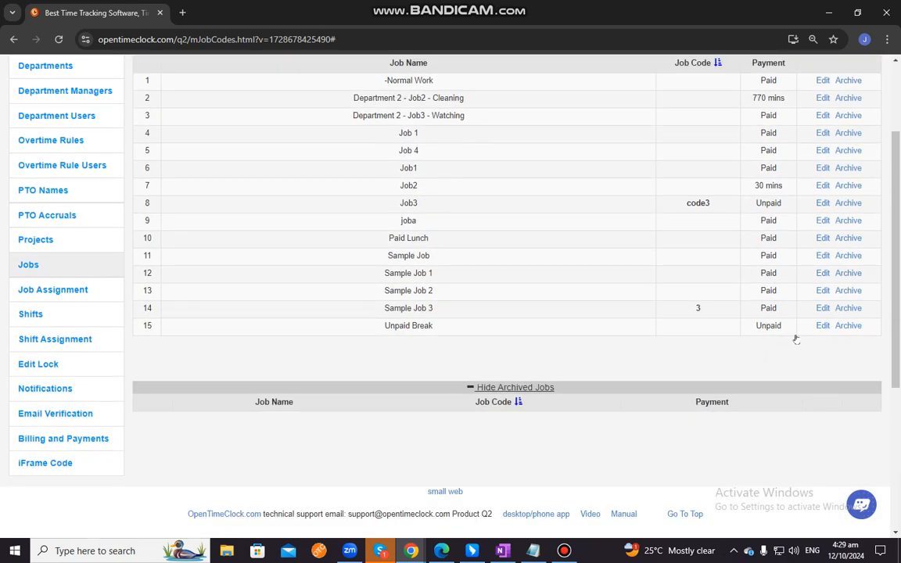
{"action": "scroll", "coordinate": [614, 383], "scroll_direction": "down", "scroll_amount": 1}
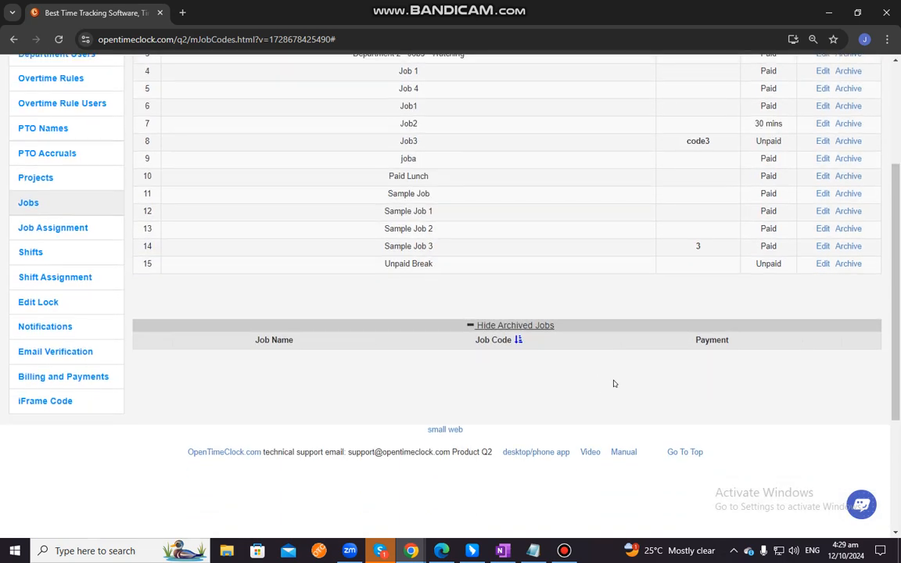
{"action": "scroll", "coordinate": [704, 370], "scroll_direction": "up", "scroll_amount": 2}
{"action": "left_click", "coordinate": [849, 325]}
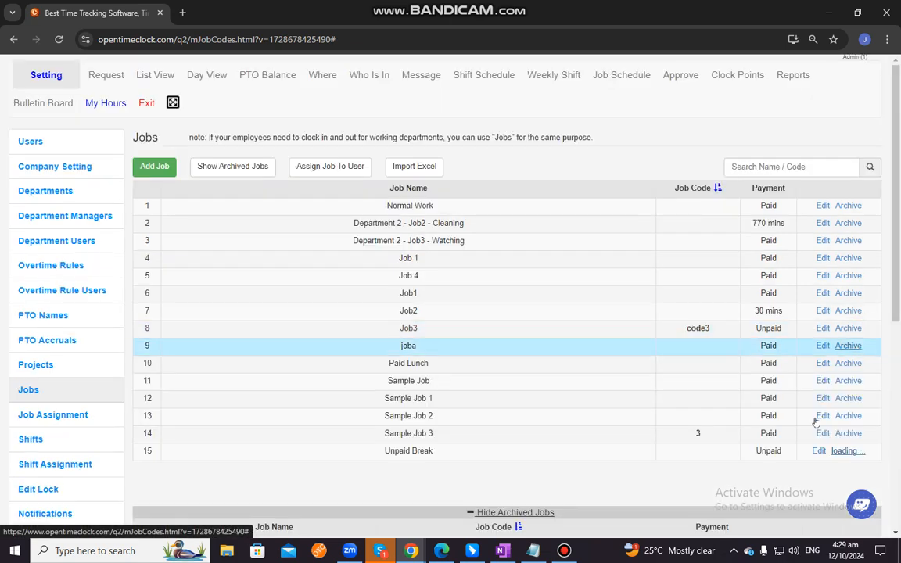
Step: Try to delete the archived Unpaid Break job
{"action": "scroll", "coordinate": [813, 407], "scroll_direction": "down", "scroll_amount": 3}
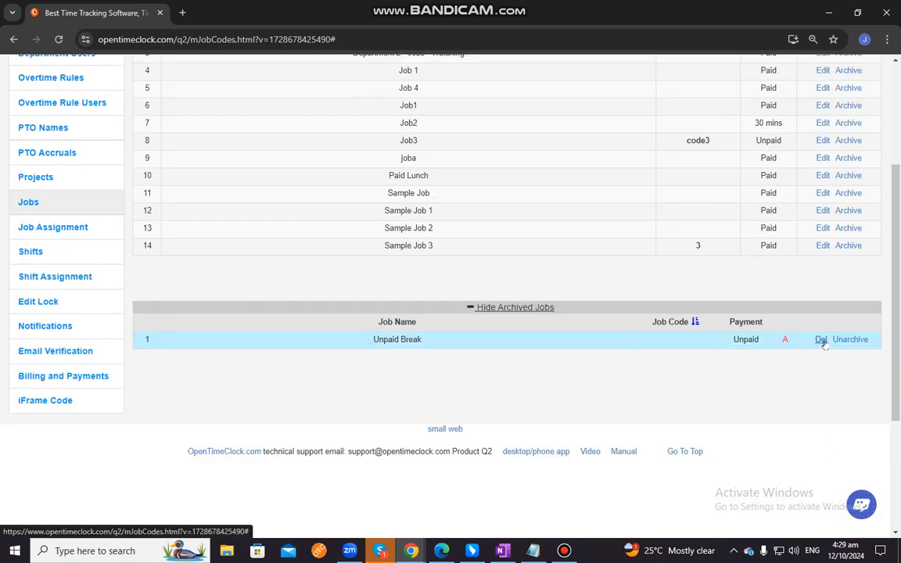
{"action": "left_click", "coordinate": [821, 340]}
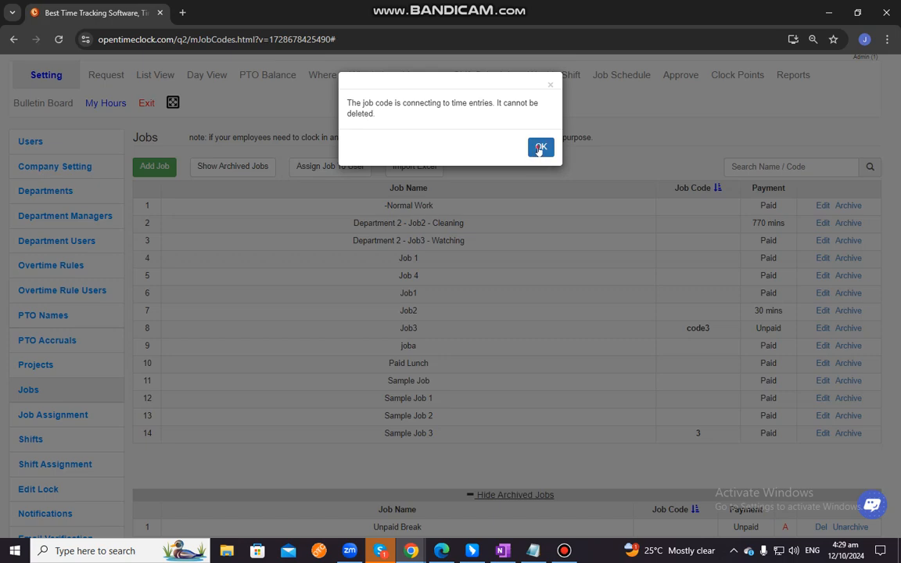
{"action": "left_click", "coordinate": [540, 148]}
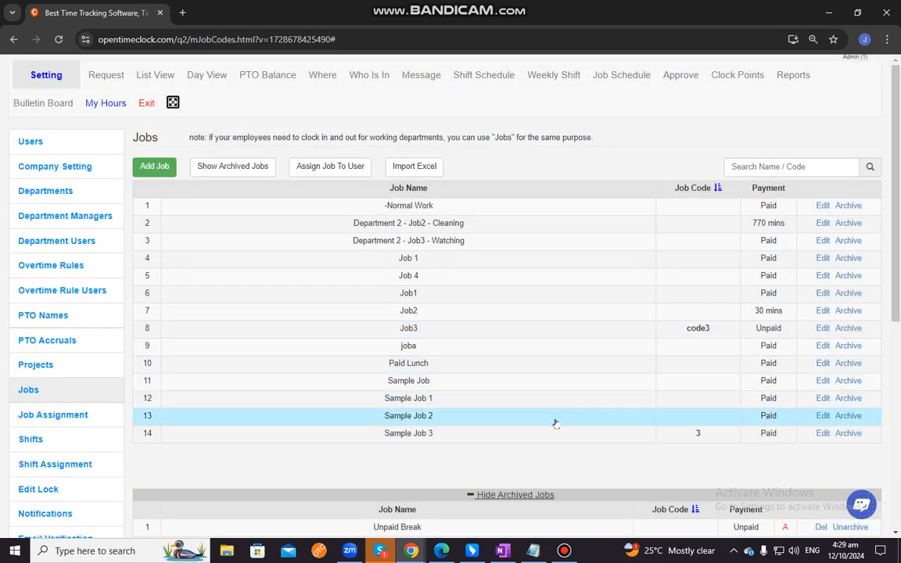
Step: Examine the Excel import option for jobs and close it without importing a file
{"action": "scroll", "coordinate": [556, 423], "scroll_direction": "down", "scroll_amount": 2}
{"action": "scroll", "coordinate": [555, 423], "scroll_direction": "up", "scroll_amount": 2}
{"action": "left_click", "coordinate": [410, 171]}
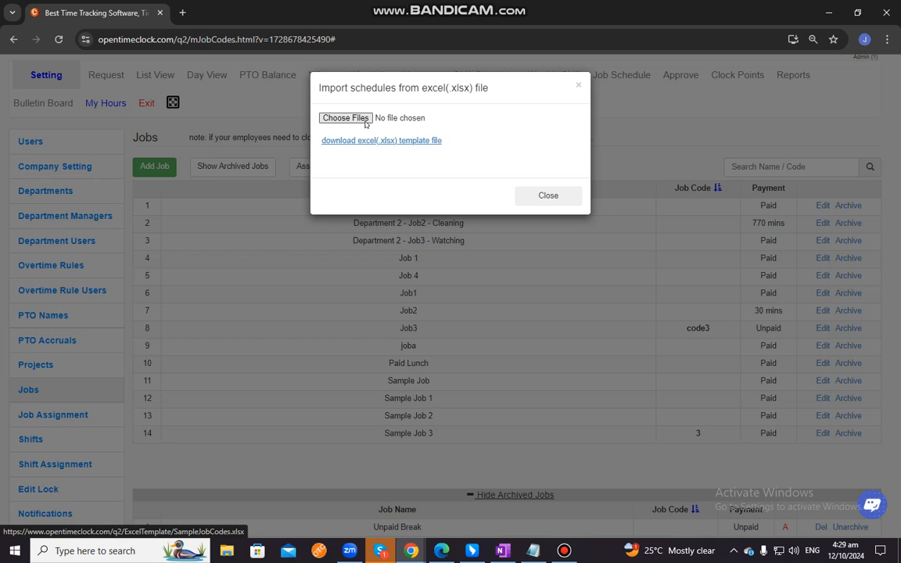
{"action": "left_click", "coordinate": [565, 196]}
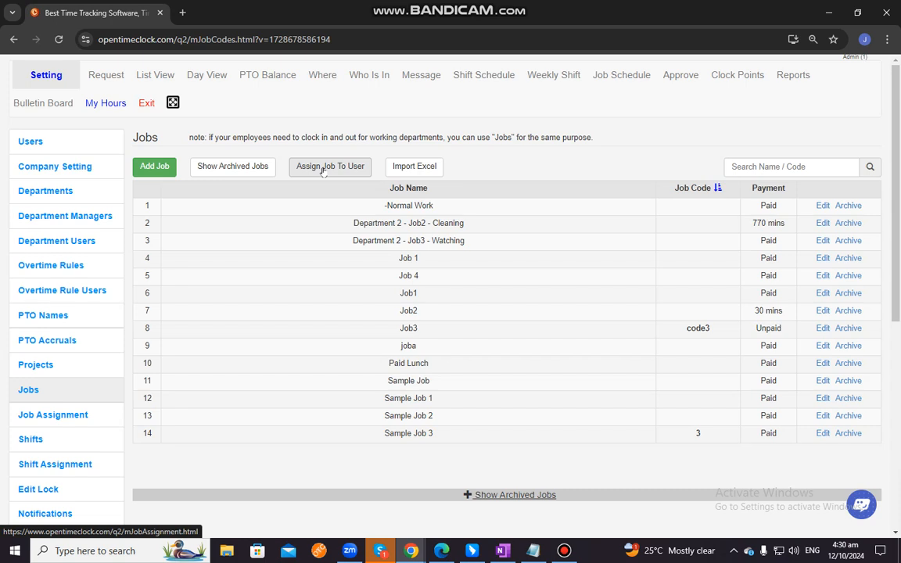
Step: Open the job assignment page from Jobs and try the "Auto assign to all users" mode, cancelling the change
{"action": "left_click", "coordinate": [323, 168]}
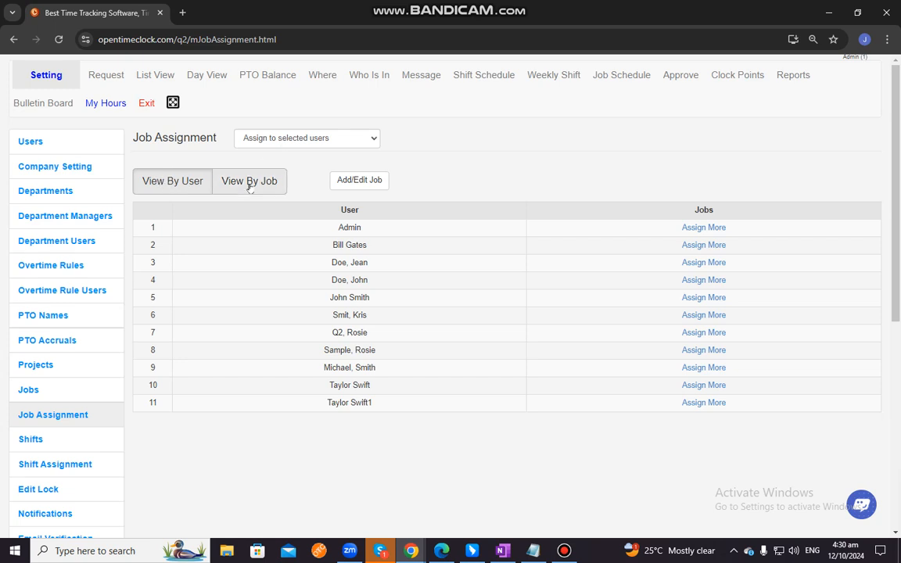
{"action": "left_click", "coordinate": [266, 138]}
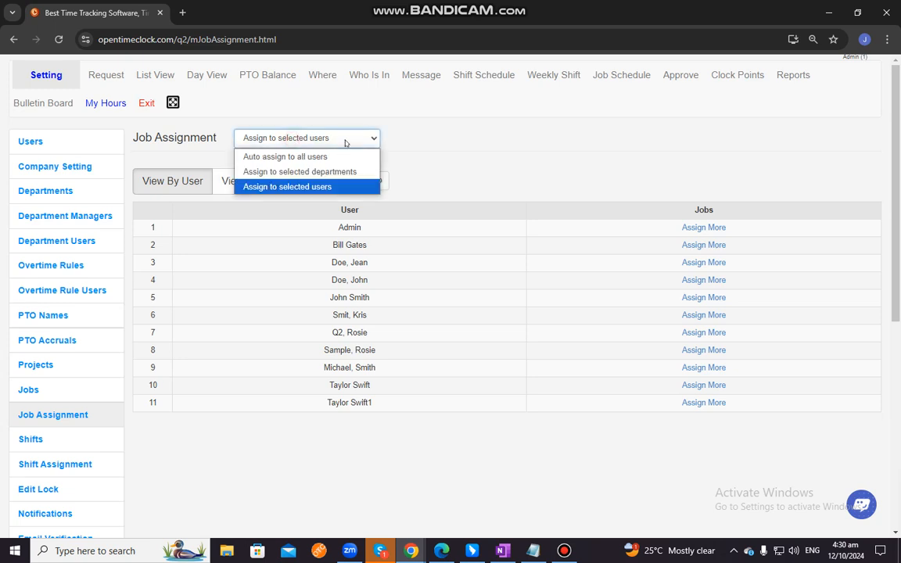
{"action": "left_click", "coordinate": [362, 139]}
{"action": "left_click", "coordinate": [358, 141]}
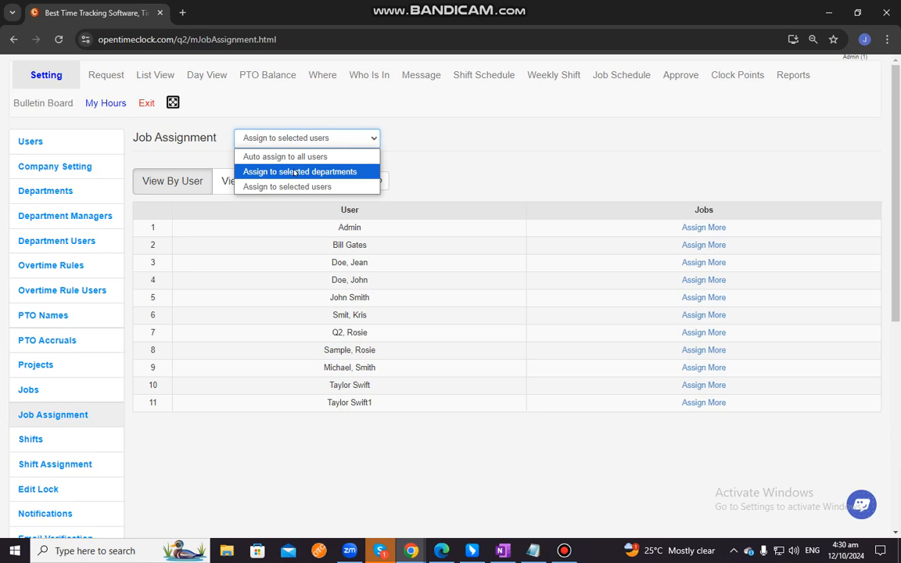
{"action": "left_click", "coordinate": [283, 156]}
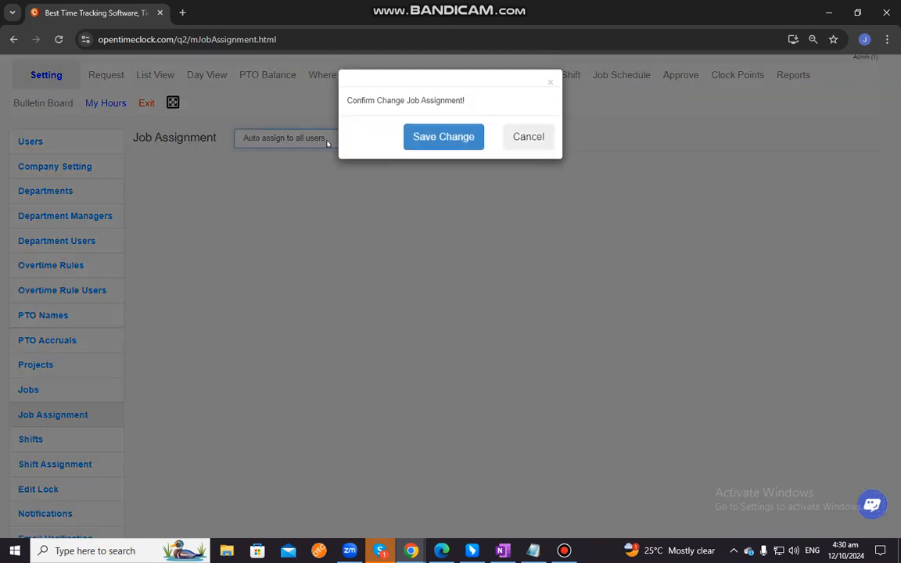
{"action": "left_click", "coordinate": [528, 136]}
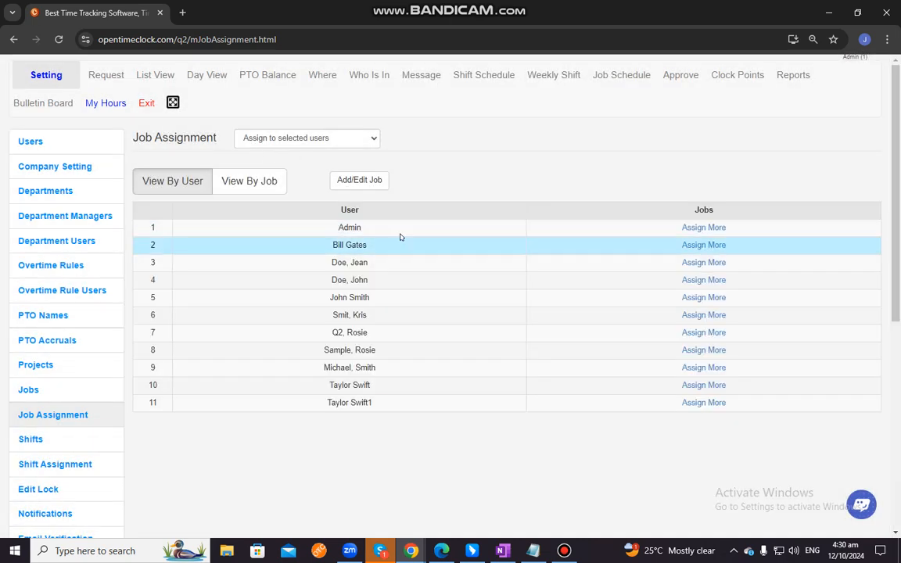
Step: Assign Job 1 to the second user in the job assignment list
{"action": "left_click", "coordinate": [691, 246]}
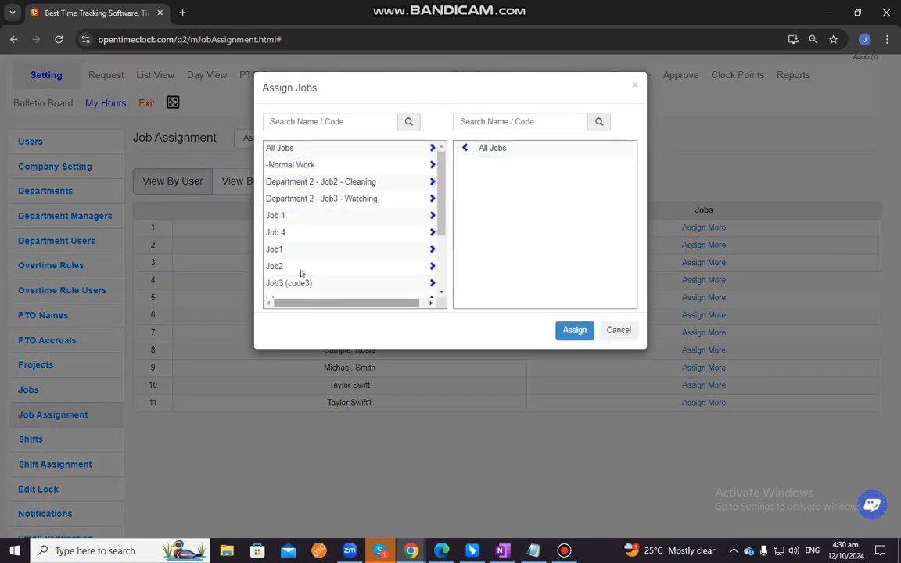
{"action": "left_click", "coordinate": [288, 217]}
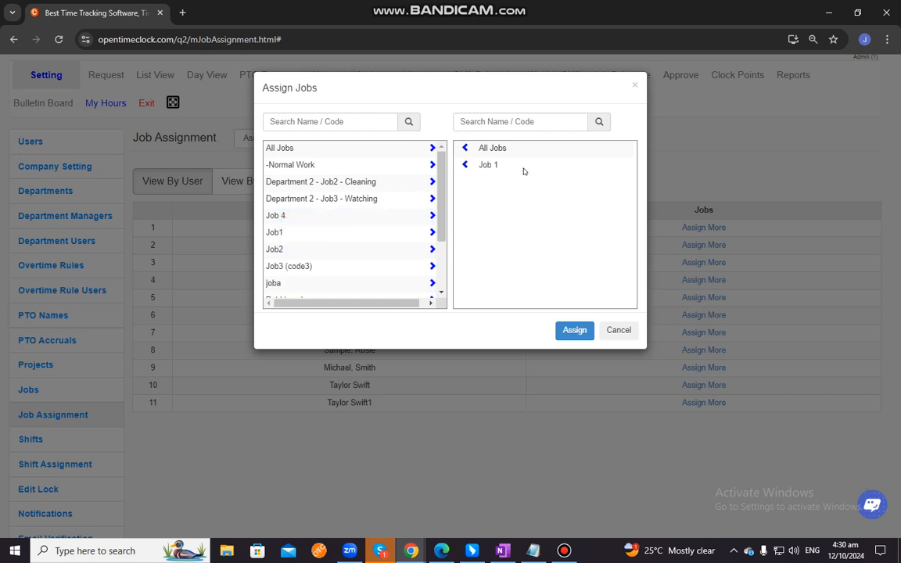
{"action": "left_click", "coordinate": [568, 330]}
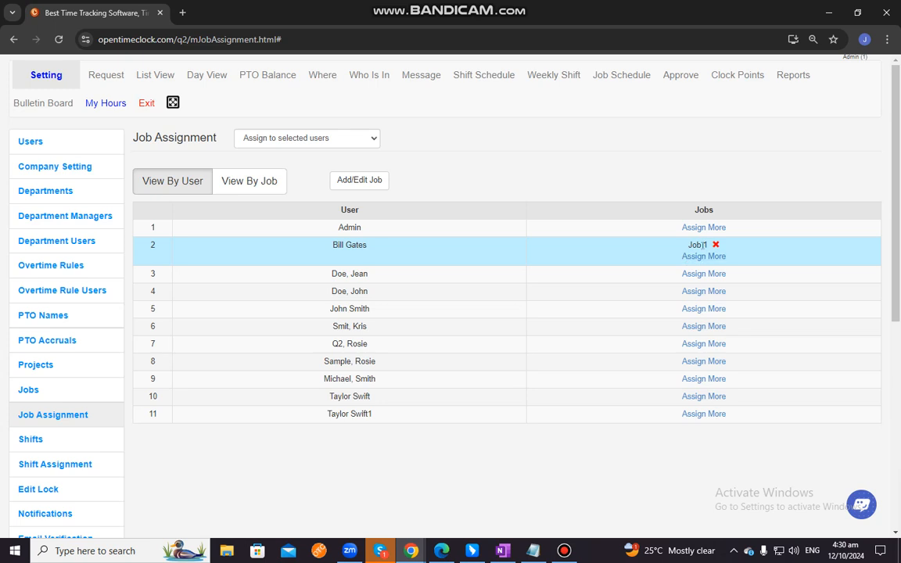
{"action": "left_click_drag", "start_coordinate": [688, 247], "coordinate": [709, 245]}
{"action": "left_click", "coordinate": [752, 252]}
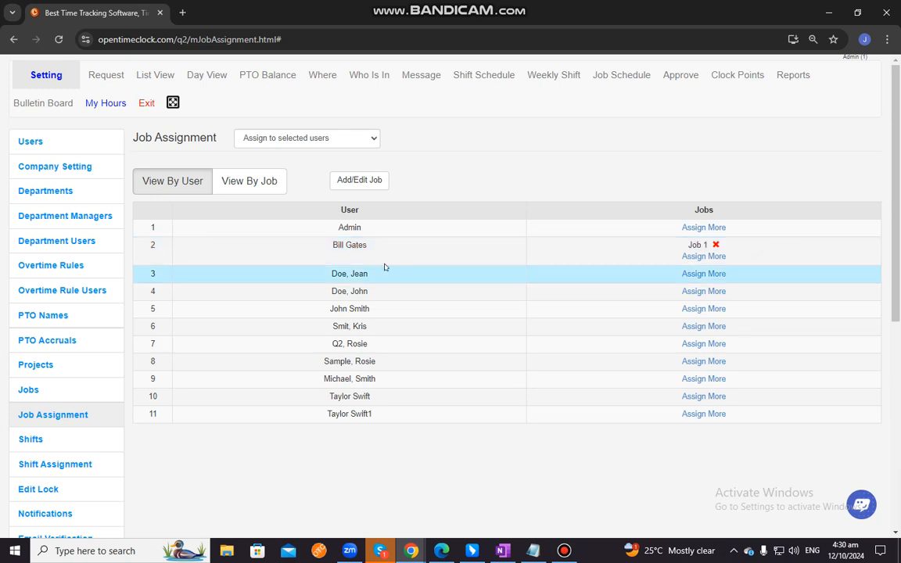
Step: Unassign Job 1 from the second user in the list
{"action": "left_click", "coordinate": [715, 245]}
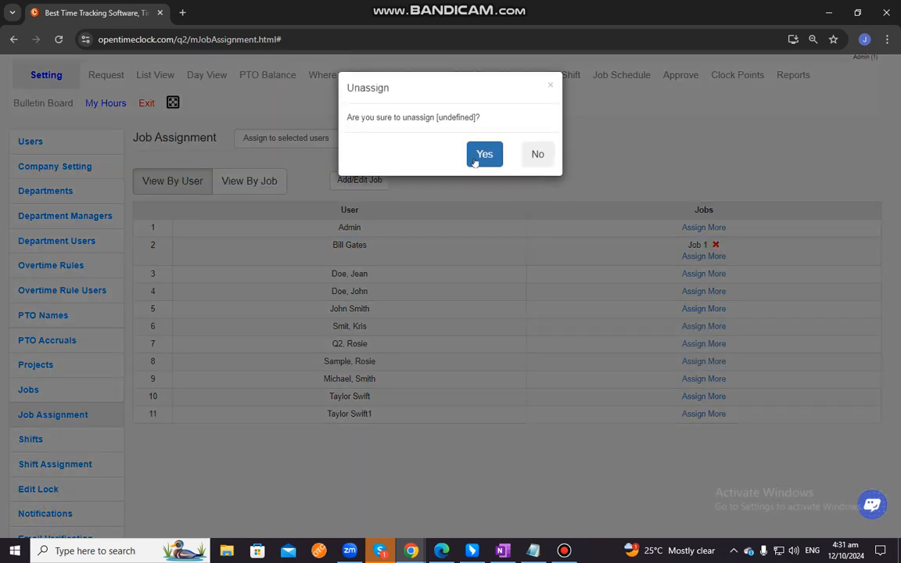
{"action": "left_click", "coordinate": [477, 156]}
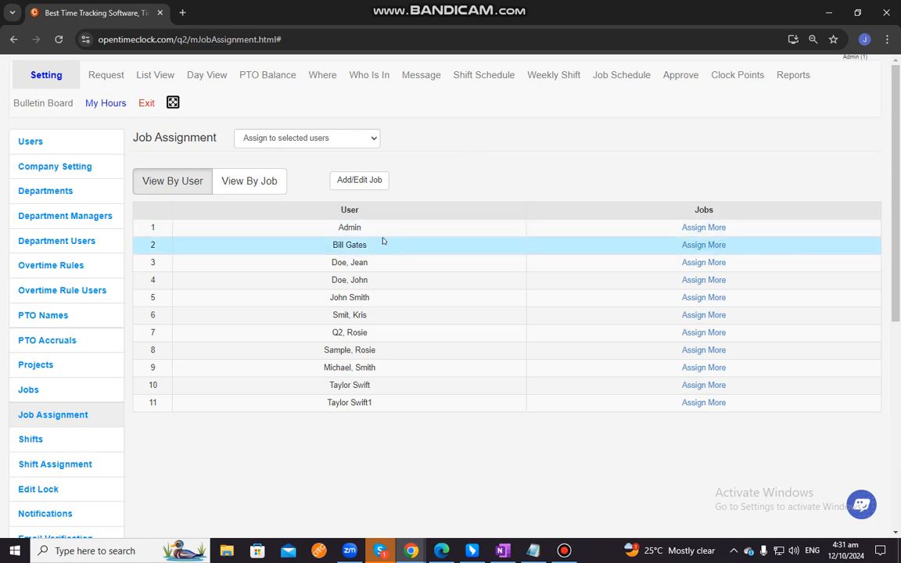
{"action": "triple_click", "coordinate": [328, 245]}
Step: Change the job assignment mode to "Assign to selected departments" and save the change
{"action": "left_click", "coordinate": [313, 138]}
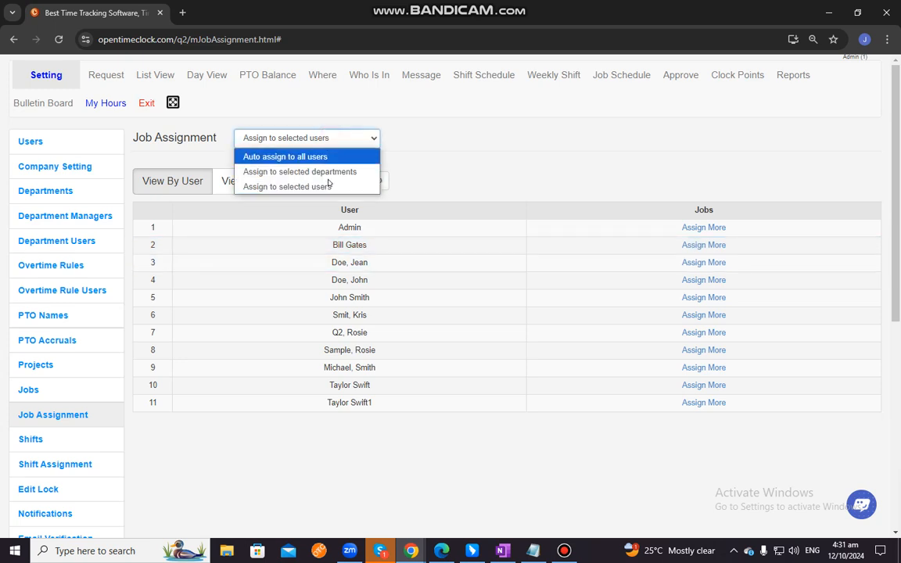
{"action": "left_click", "coordinate": [329, 183]}
{"action": "left_click", "coordinate": [348, 143]}
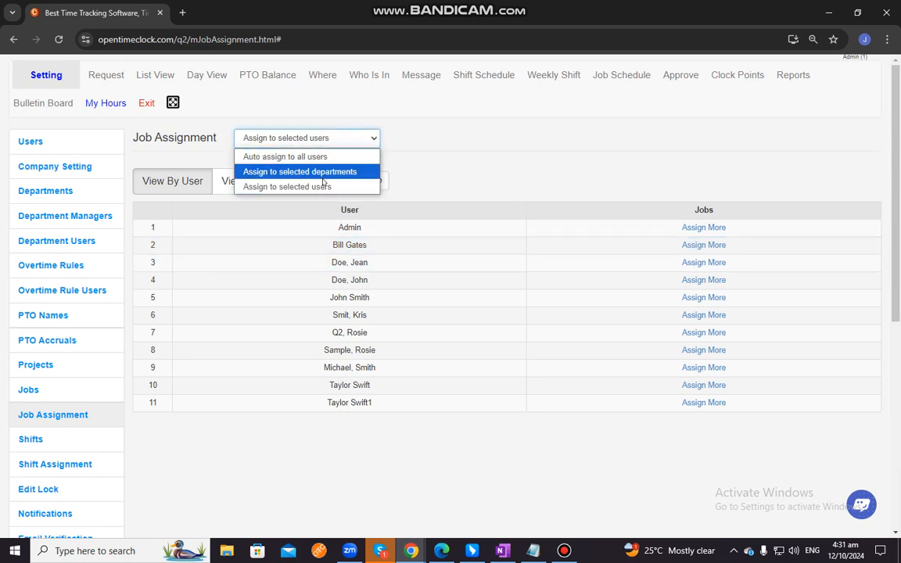
{"action": "left_click", "coordinate": [468, 162]}
{"action": "left_click", "coordinate": [307, 141]}
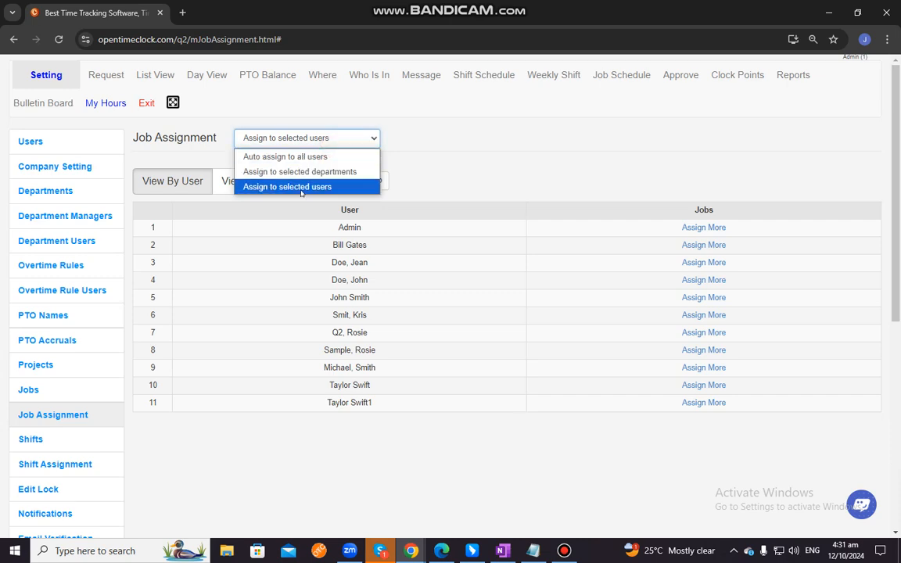
{"action": "left_click", "coordinate": [305, 175]}
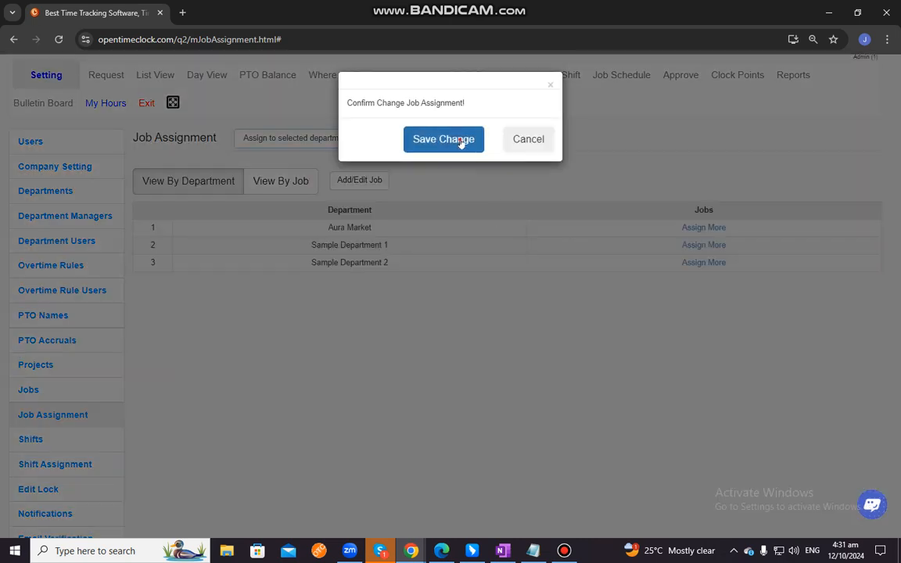
{"action": "left_click", "coordinate": [463, 140]}
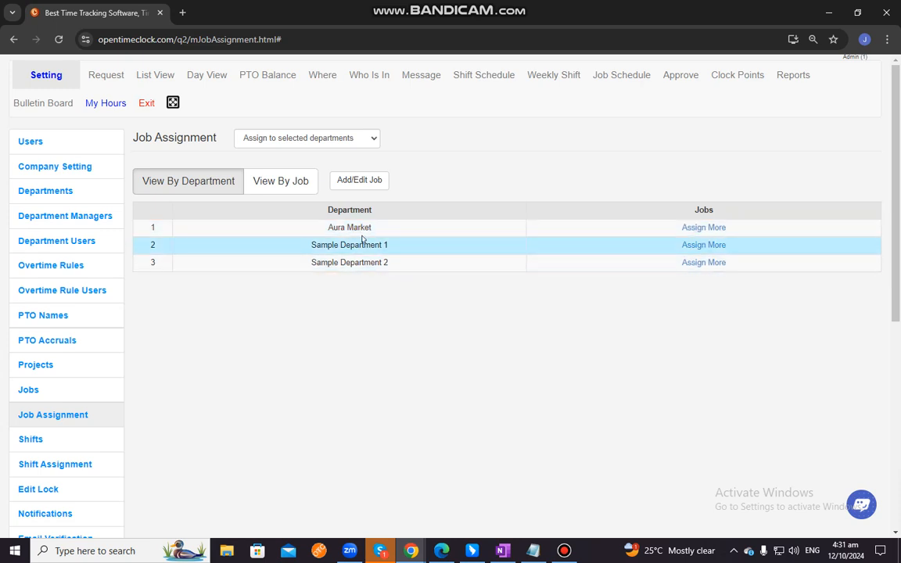
Step: Assign Sample Job to Sample Department 1 in the department job assignment list
{"action": "left_click_drag", "start_coordinate": [312, 248], "coordinate": [403, 250]}
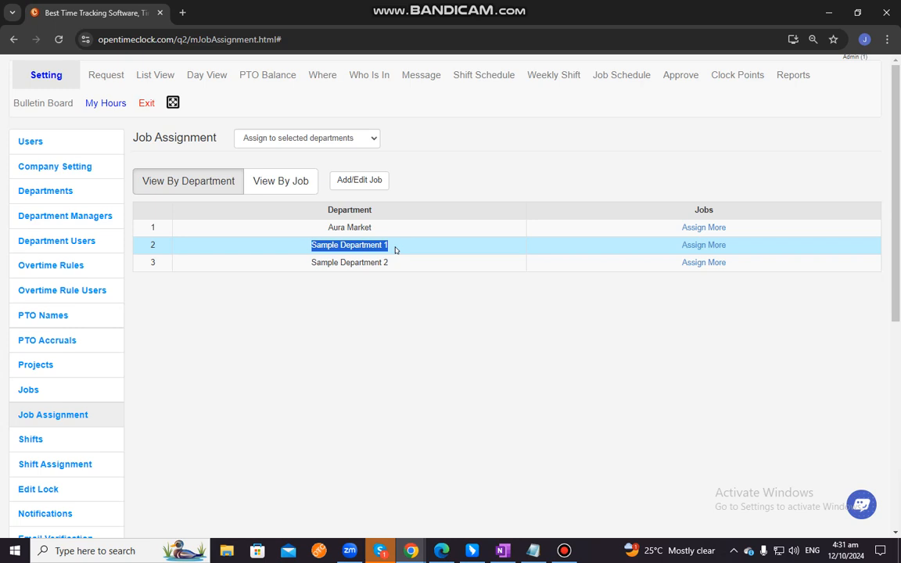
{"action": "left_click", "coordinate": [694, 245]}
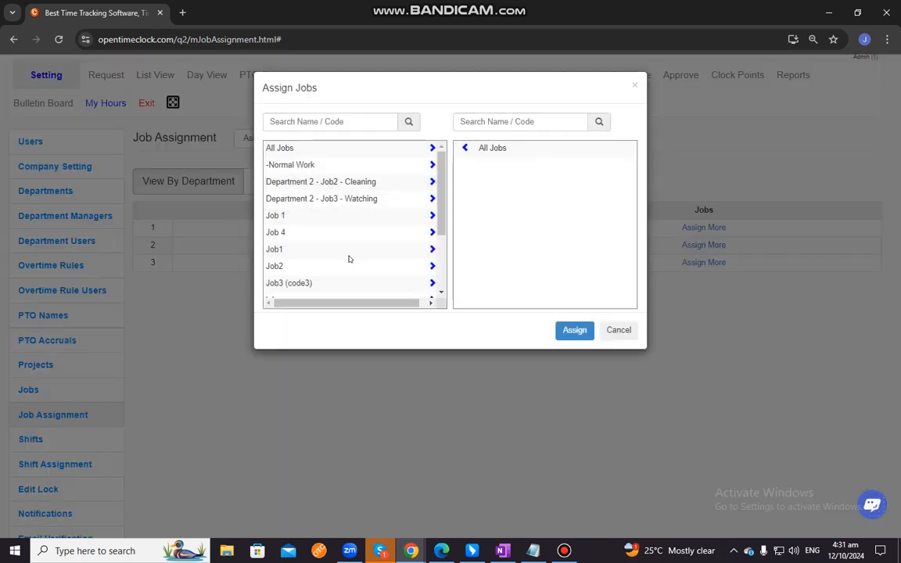
{"action": "scroll", "coordinate": [313, 266], "scroll_direction": "down", "scroll_amount": 3}
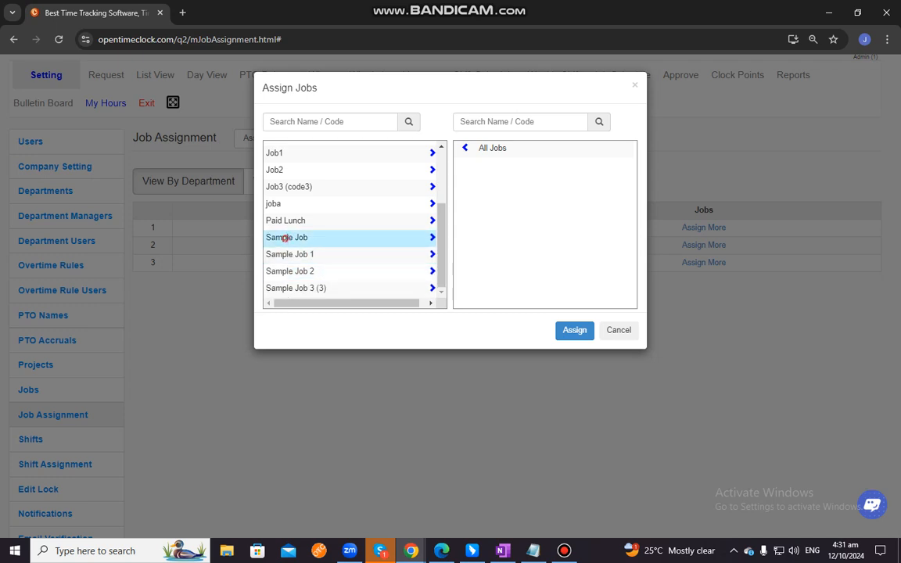
{"action": "left_click", "coordinate": [285, 237]}
{"action": "left_click", "coordinate": [574, 331]}
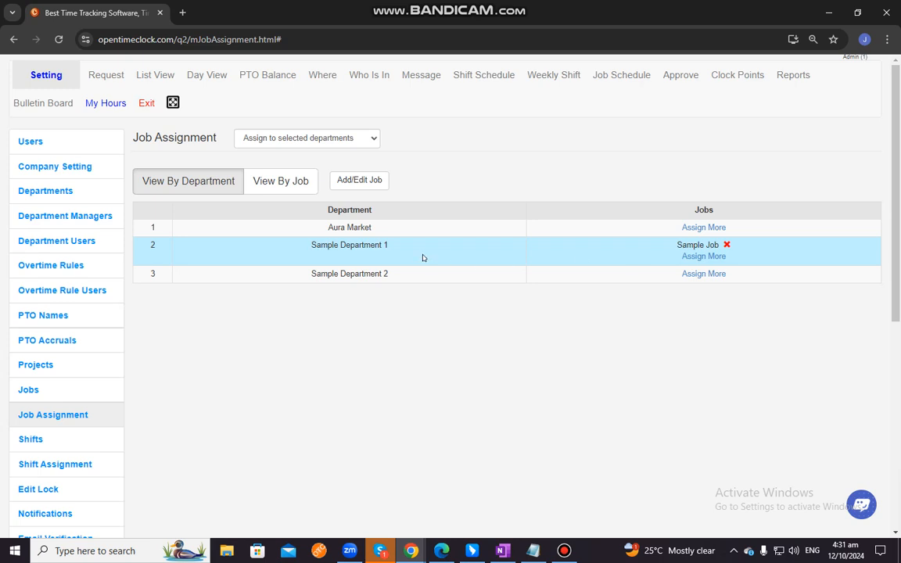
{"action": "left_click_drag", "start_coordinate": [388, 246], "coordinate": [311, 246]}
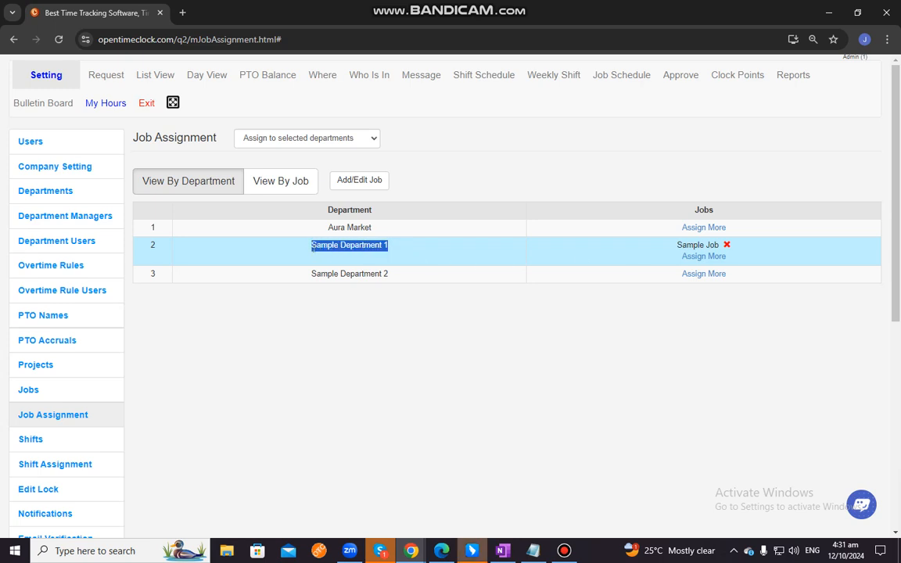
{"action": "left_click", "coordinate": [394, 251]}
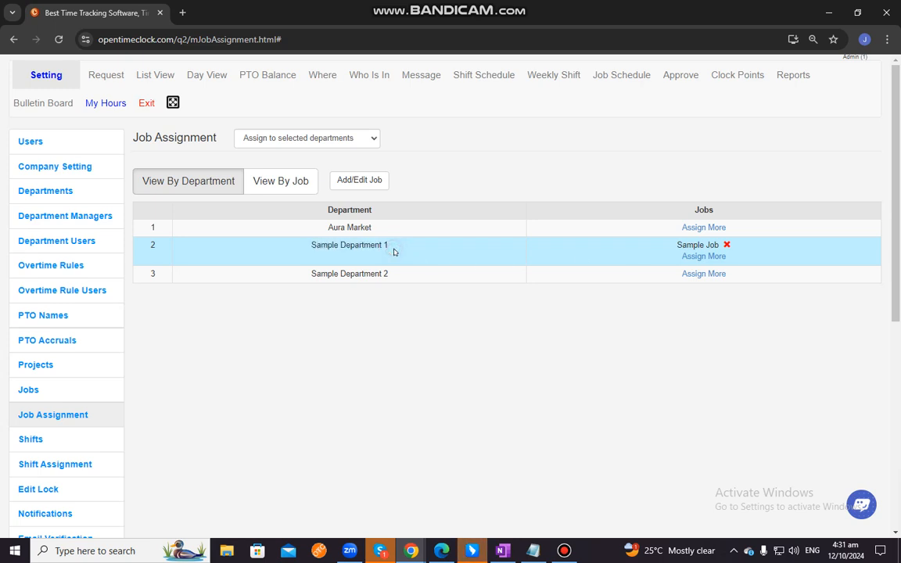
{"action": "left_click_drag", "start_coordinate": [677, 245], "coordinate": [720, 246]}
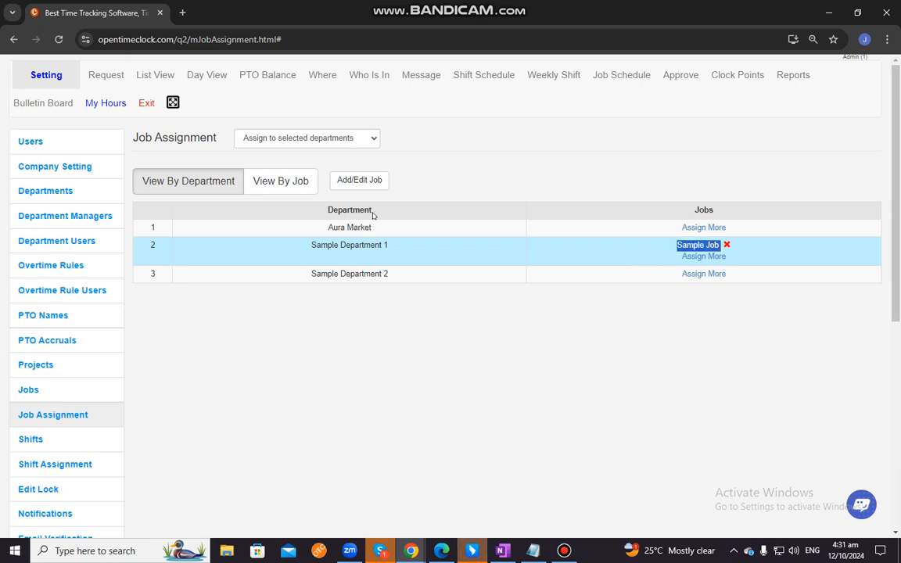
{"action": "left_click", "coordinate": [434, 149]}
Step: Change the job assignment mode to "Auto assign to all users" and save the change
{"action": "left_click", "coordinate": [341, 137]}
{"action": "left_click", "coordinate": [333, 157]}
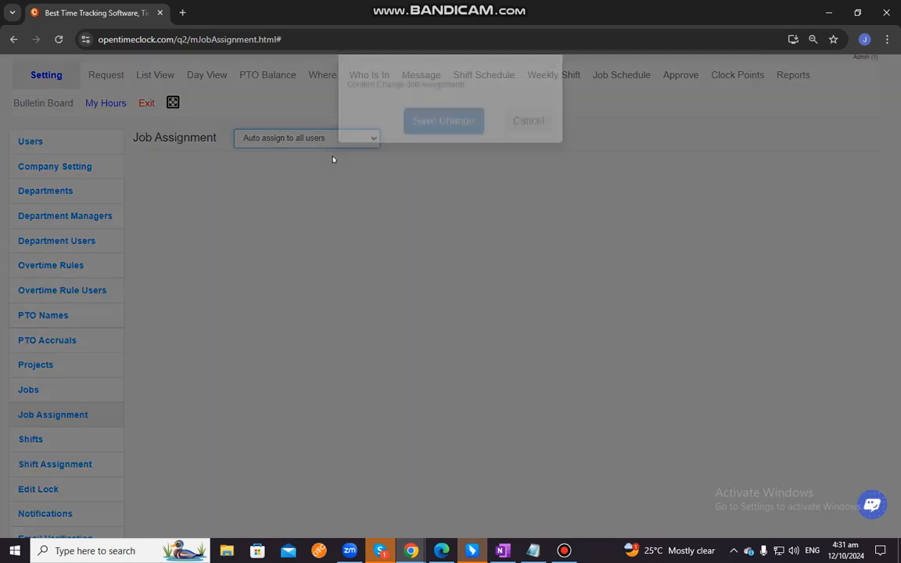
{"action": "left_click", "coordinate": [456, 142]}
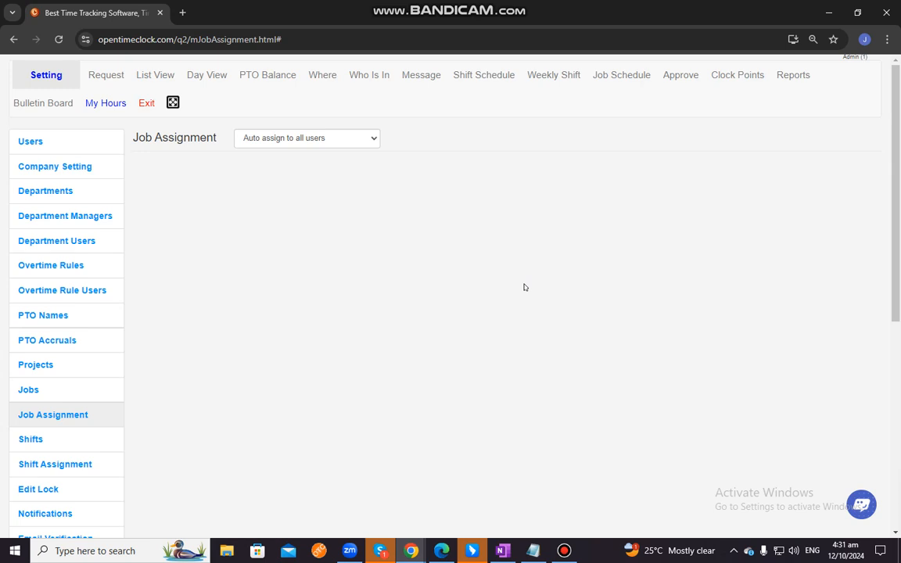
{"action": "scroll", "coordinate": [514, 312], "scroll_direction": "down", "scroll_amount": 2}
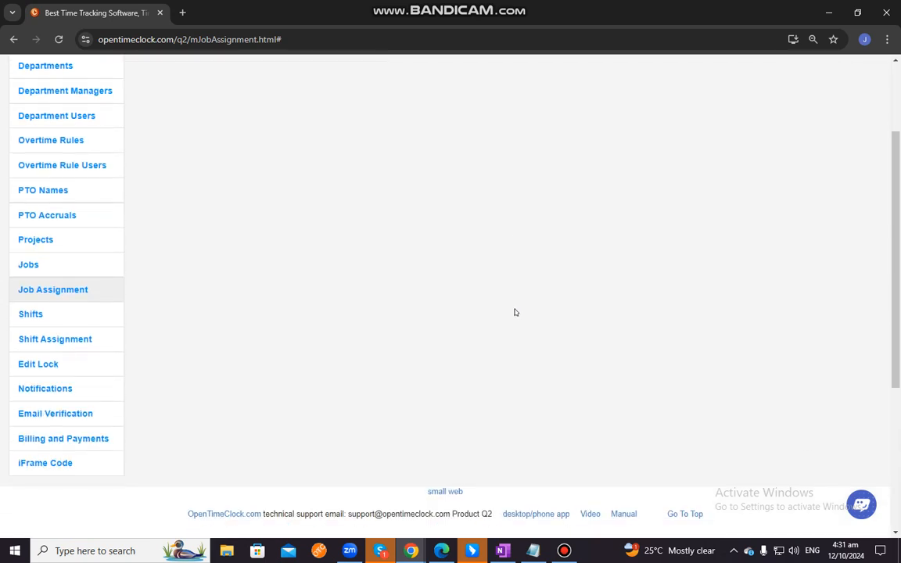